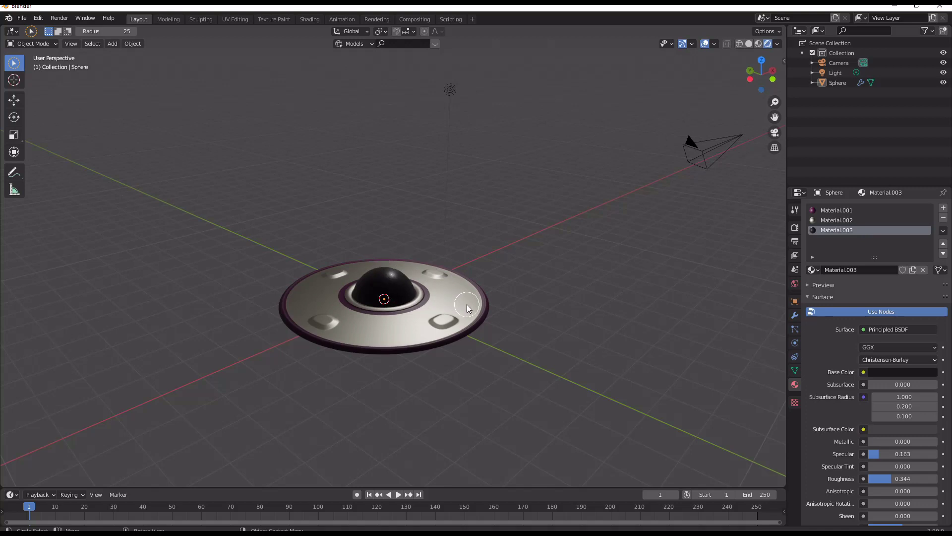
Add a new cube at the origin, viewed straight from the front
{"action": "mouse_move", "coordinate": [496, 297]}
{"action": "middle_mouse_down"}
{"action": "mouse_move", "coordinate": [463, 278]}
{"action": "mouse_move", "coordinate": [489, 288]}
{"action": "middle_mouse_up"}
{"action": "middle_click_drag", "start_coordinate": [329, 257], "coordinate": [420, 289]}
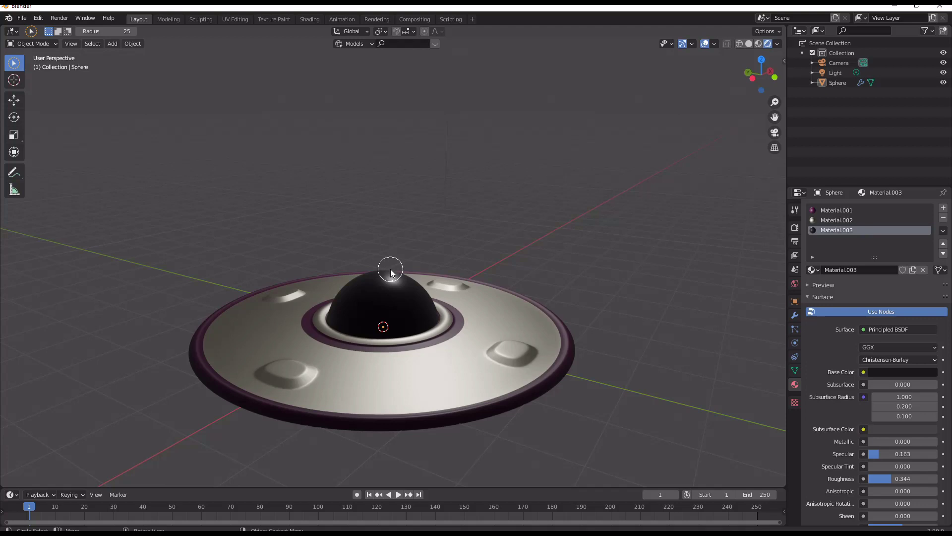
{"action": "middle_click_drag", "start_coordinate": [391, 258], "coordinate": [337, 292]}
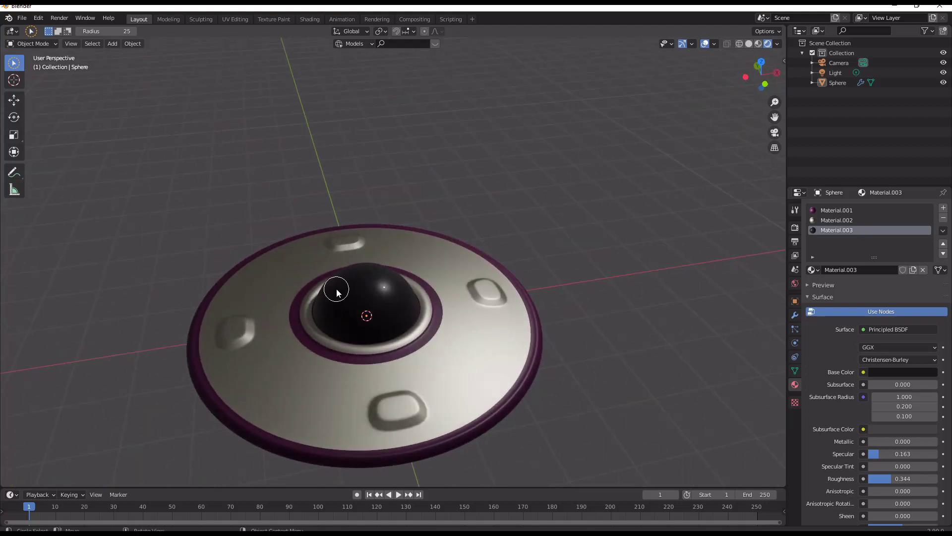
{"action": "key", "text": "KP_1"}
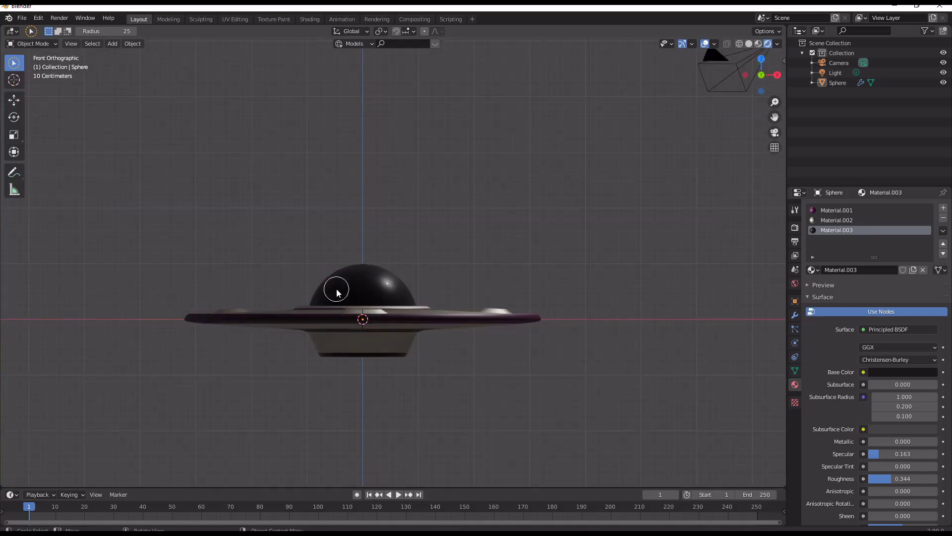
{"action": "key", "text": "shift+a"}
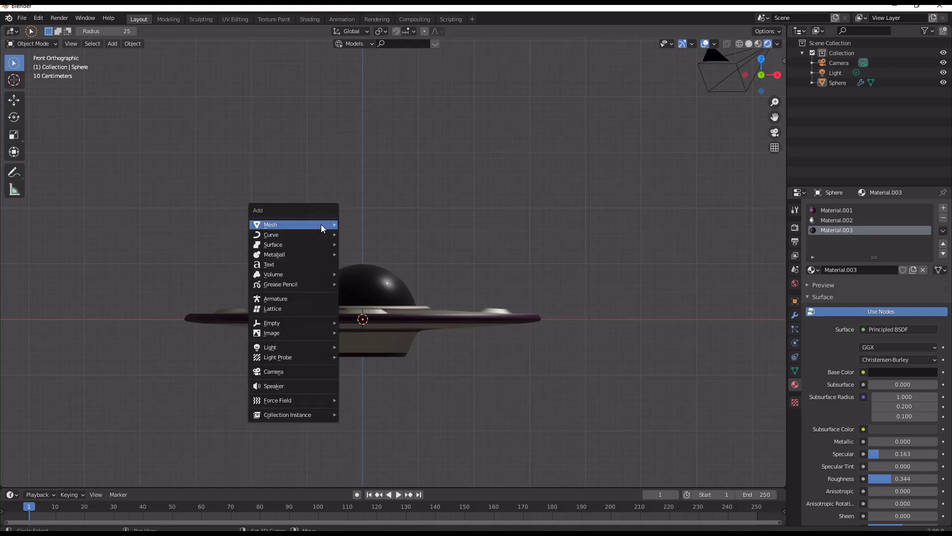
{"action": "mouse_move", "coordinate": [323, 224]}
{"action": "left_click", "coordinate": [367, 238]}
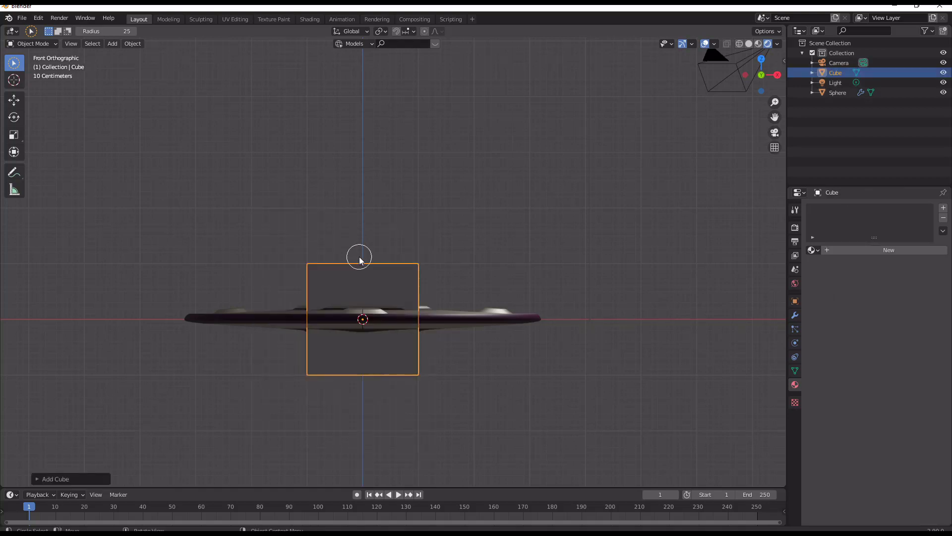
In Edit Mode, scale the cube thin horizontally while keeping its height
{"action": "key", "text": "Tab"}
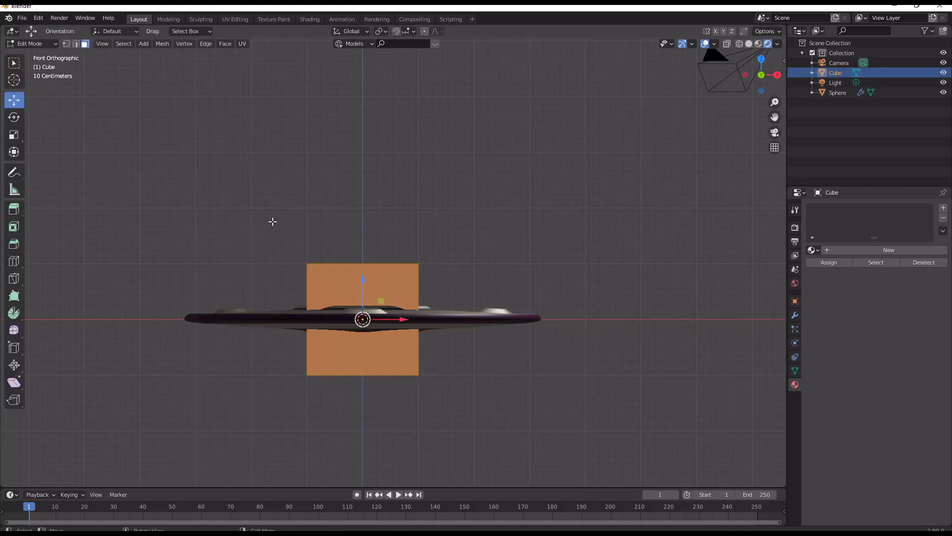
{"action": "middle_click_drag", "start_coordinate": [272, 221], "coordinate": [315, 268]}
{"action": "key", "text": "Tab"}
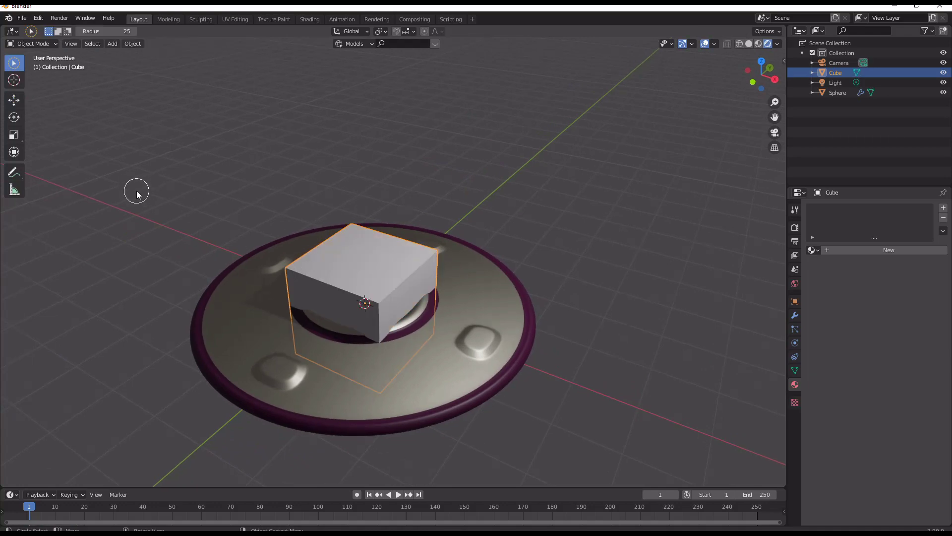
{"action": "left_click", "coordinate": [14, 101]}
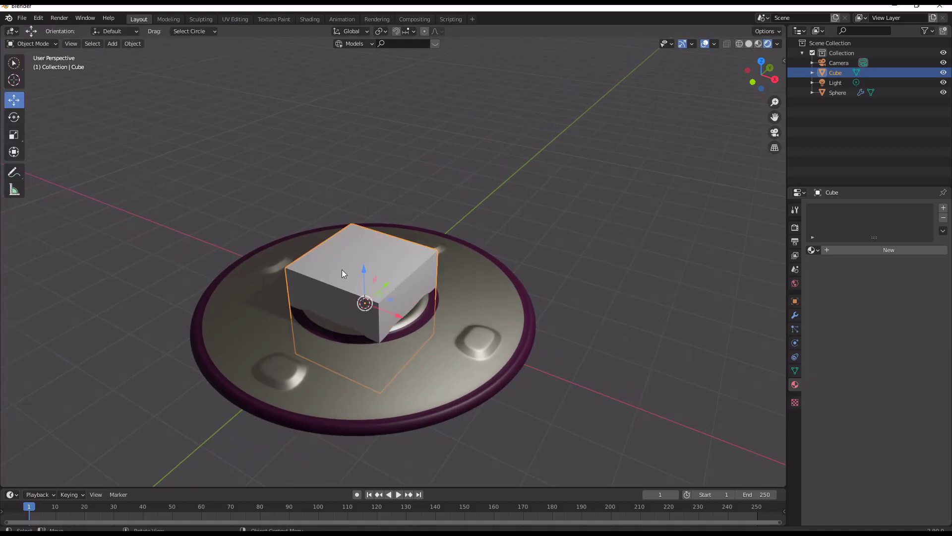
{"action": "key", "text": "Tab"}
{"action": "key", "text": "KP_1"}
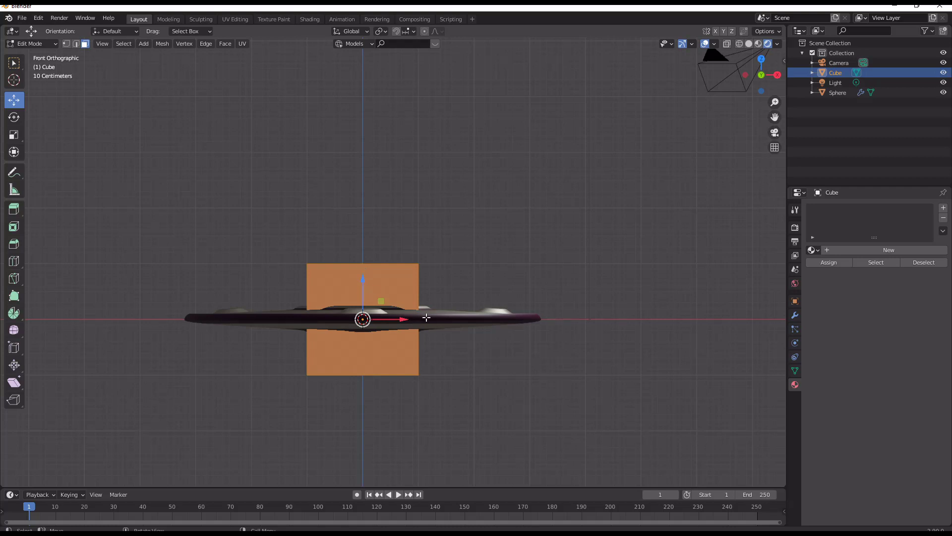
{"action": "key", "text": "s"}
{"action": "key", "text": "shift+z"}
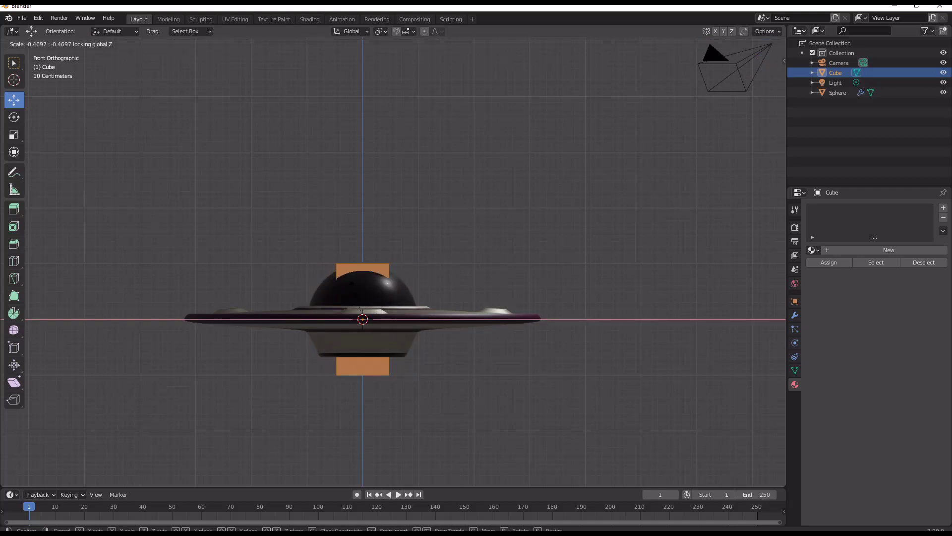
{"action": "key", "text": "Return"}
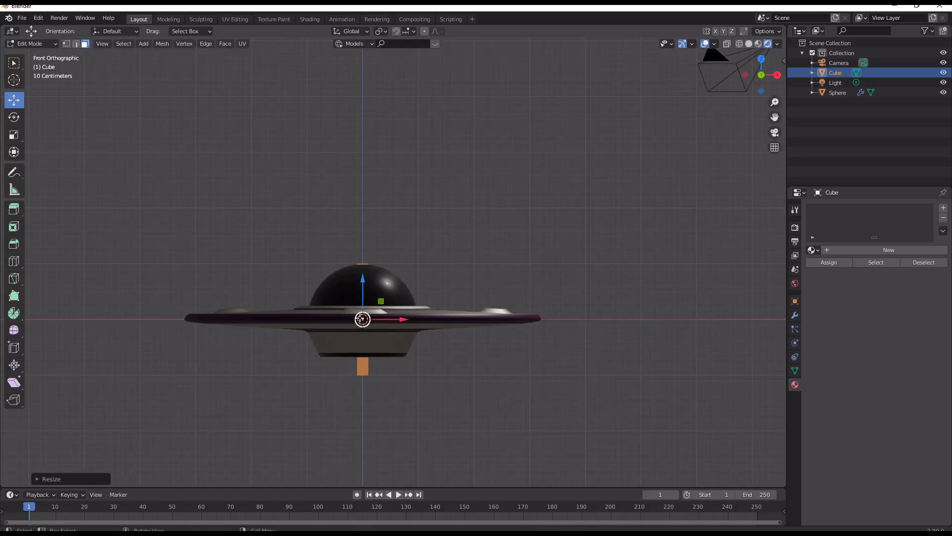
{"action": "left_click_drag", "start_coordinate": [358, 283], "coordinate": [366, 333]}
Lengthen the stick along Z and move it down so its top sits just under the saucer
{"action": "key", "text": "s"}
{"action": "key", "text": "z"}
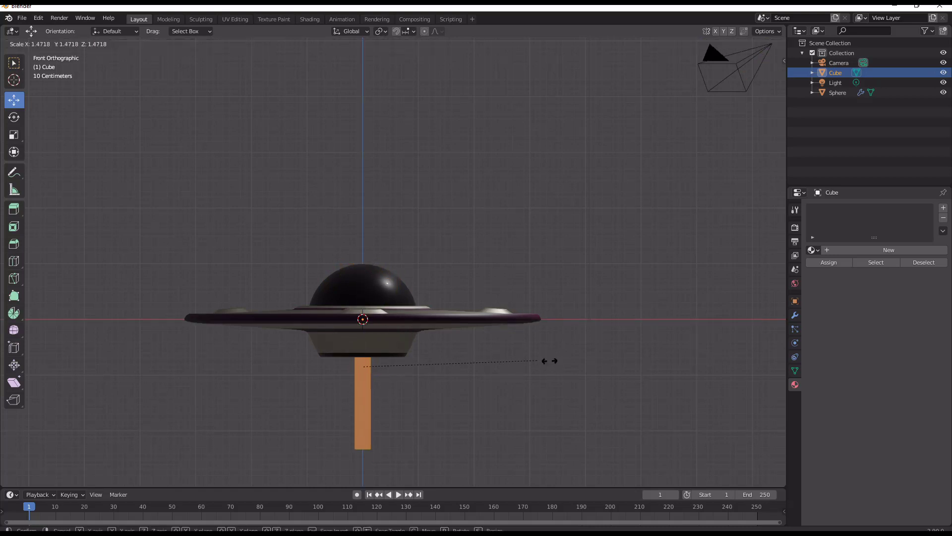
{"action": "key", "text": "Return"}
{"action": "scroll", "coordinate": [588, 374], "scroll_direction": "down", "scroll_amount": 2}
{"action": "middle_click_drag", "start_coordinate": [392, 329], "coordinate": [422, 229], "text": "shift"}
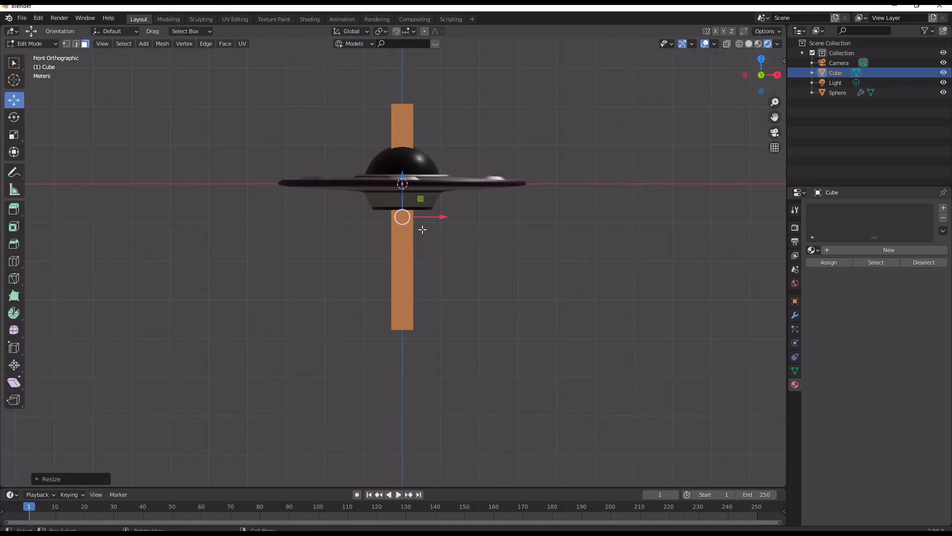
{"action": "key", "text": "g"}
{"action": "key", "text": "z"}
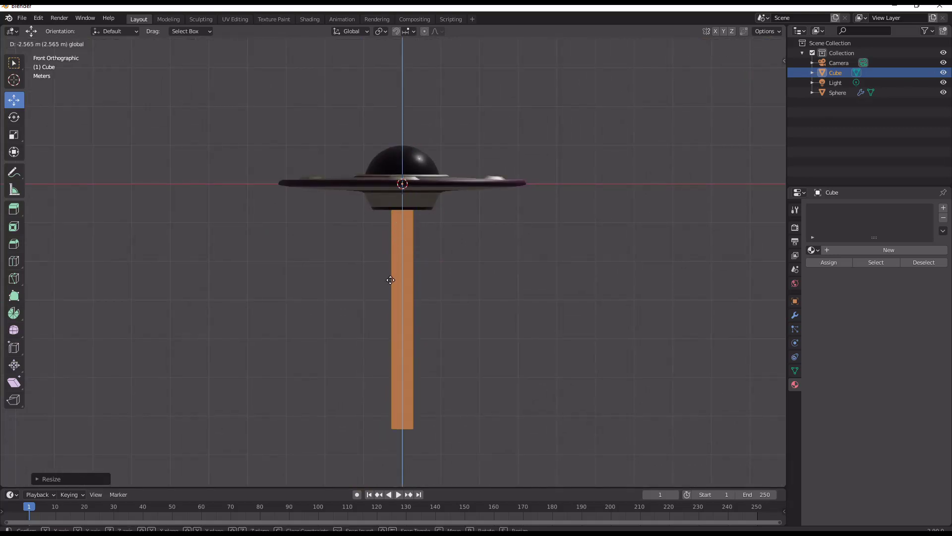
{"action": "left_click", "coordinate": [393, 282]}
{"action": "key", "text": "Tab"}
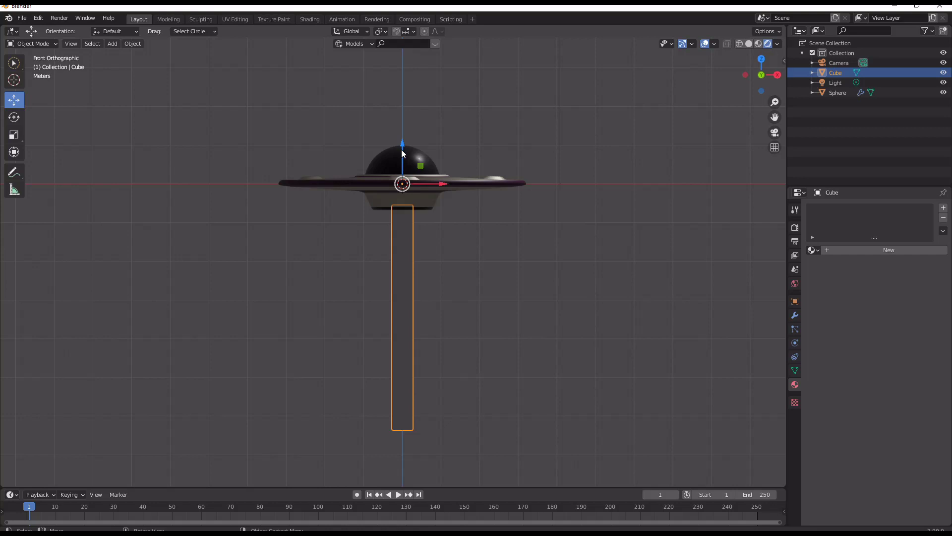
Raise the stick along Z to float above the saucer
{"action": "left_click_drag", "start_coordinate": [403, 152], "coordinate": [403, 62]}
{"action": "middle_click_drag", "start_coordinate": [404, 62], "coordinate": [387, 278], "text": "shift"}
{"action": "key", "text": "g"}
{"action": "key", "text": "z"}
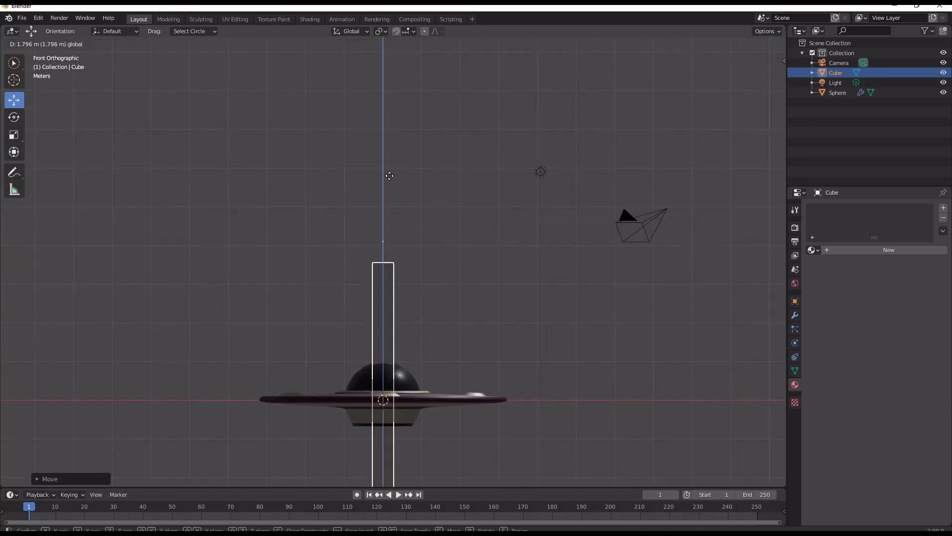
{"action": "left_click", "coordinate": [389, 175]}
{"action": "scroll", "coordinate": [385, 451], "scroll_direction": "down", "scroll_amount": 3}
{"action": "middle_click_drag", "start_coordinate": [448, 259], "coordinate": [401, 378], "text": "shift"}
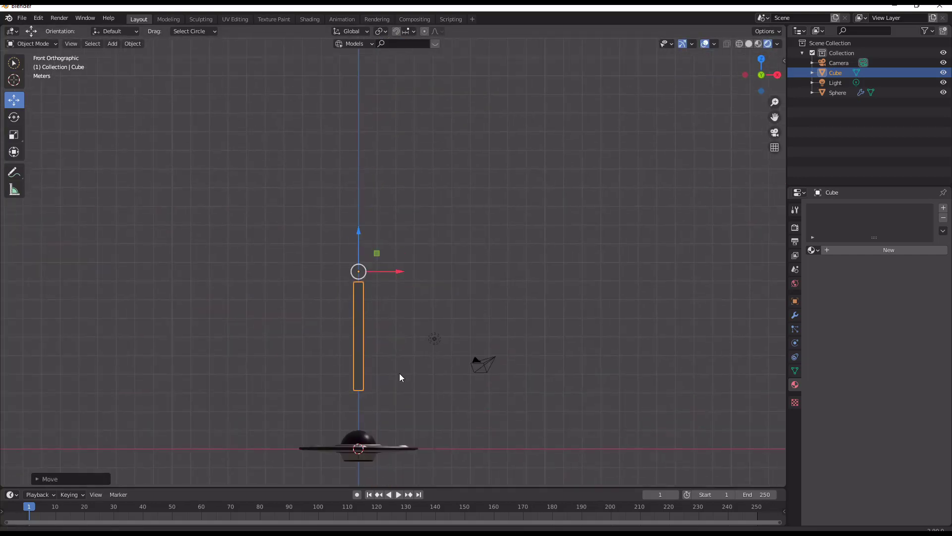
{"action": "scroll", "coordinate": [400, 378], "scroll_direction": "up", "scroll_amount": 3}
Shift the stick's mesh up in Edit Mode so its pivot sits at its top end
{"action": "key", "text": "Tab"}
{"action": "scroll", "coordinate": [359, 334], "scroll_direction": "up", "scroll_amount": 1}
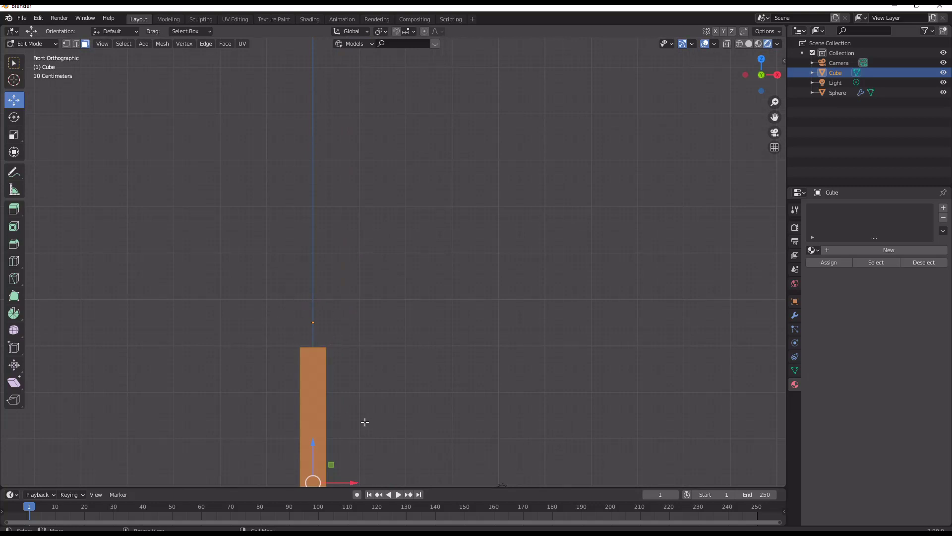
{"action": "scroll", "coordinate": [374, 400], "scroll_direction": "down", "scroll_amount": 5, "text": "shift"}
{"action": "key", "text": "g"}
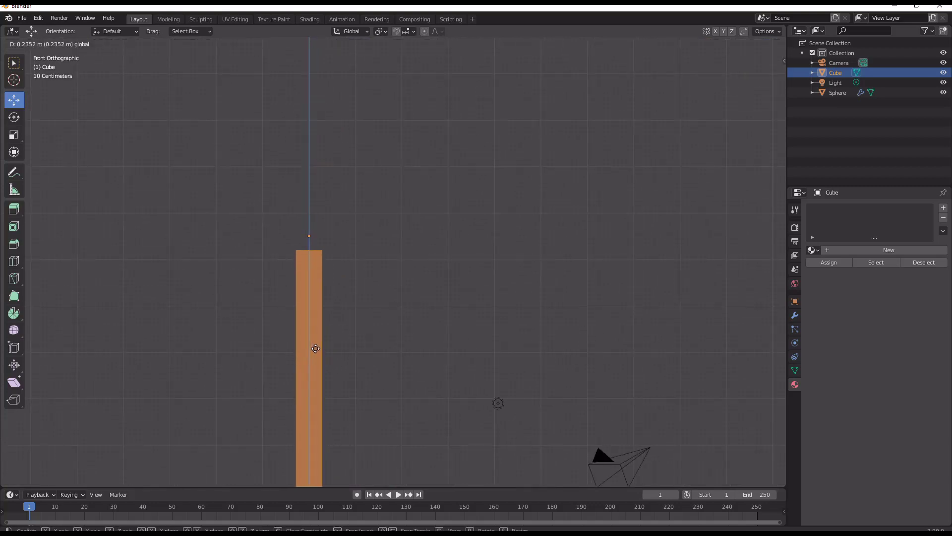
{"action": "left_click", "coordinate": [315, 335]}
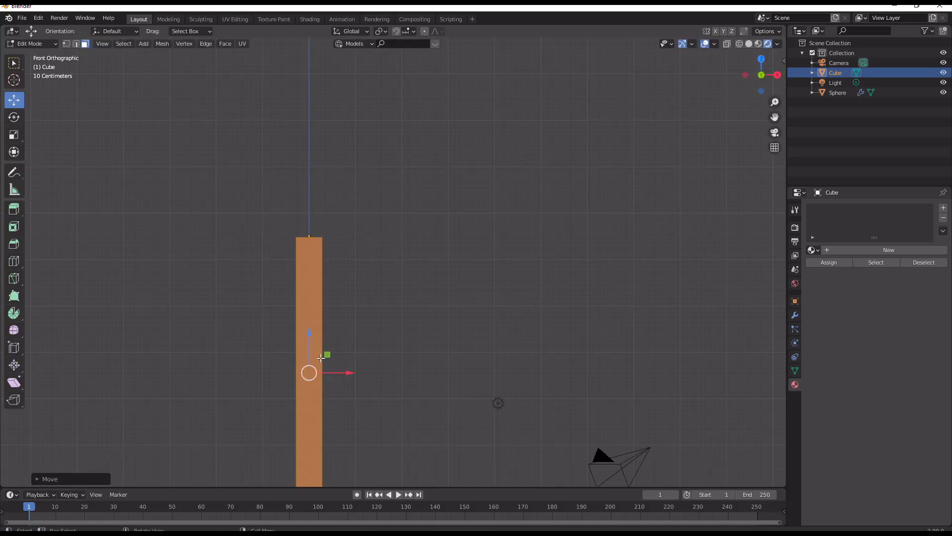
{"action": "key", "text": "Tab"}
Deselect the stick and switch to the Box Select tool
{"action": "scroll", "coordinate": [368, 319], "scroll_direction": "down", "scroll_amount": 4}
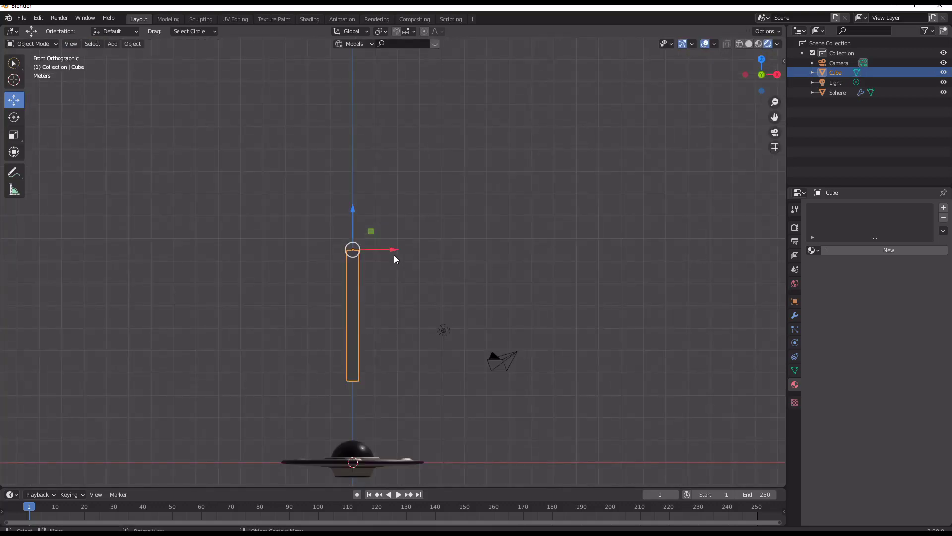
{"action": "left_click", "coordinate": [345, 222]}
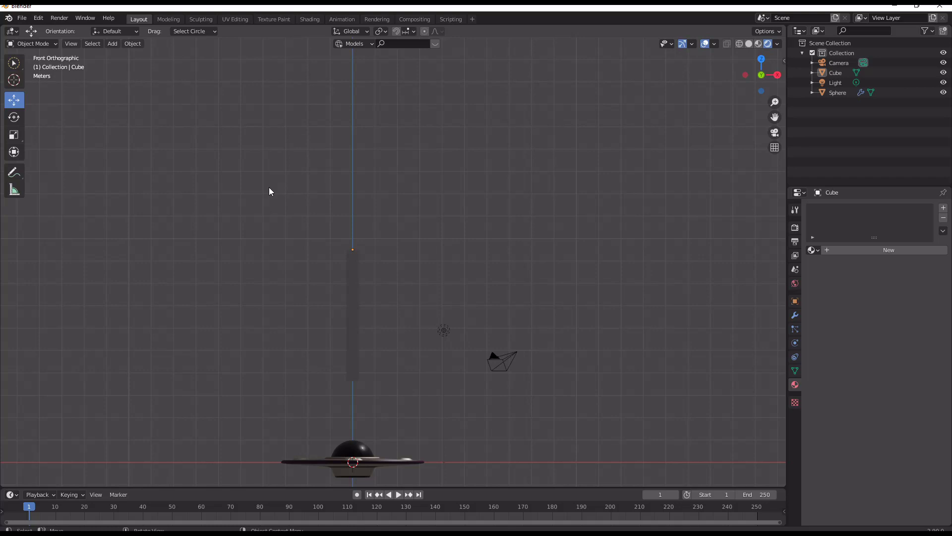
{"action": "left_click", "coordinate": [13, 63]}
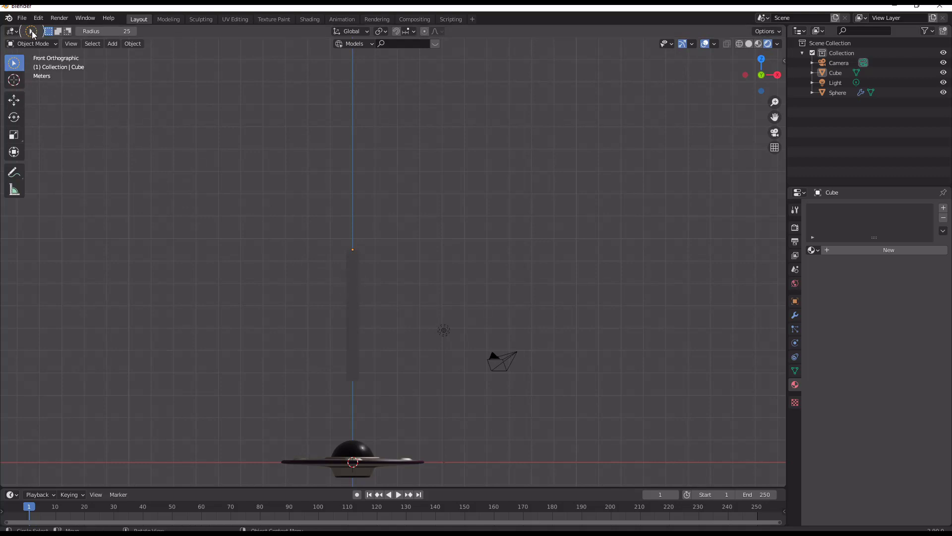
{"action": "left_click_drag", "start_coordinate": [16, 71], "coordinate": [66, 90]}
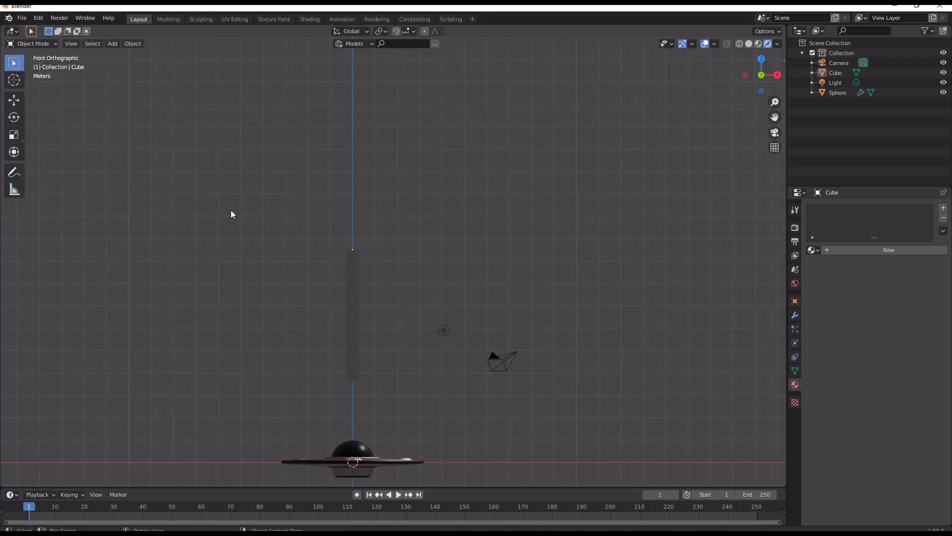
Raise the stick, duplicate it, and move the copy Cube.001 straight down below it
{"action": "left_click", "coordinate": [355, 288]}
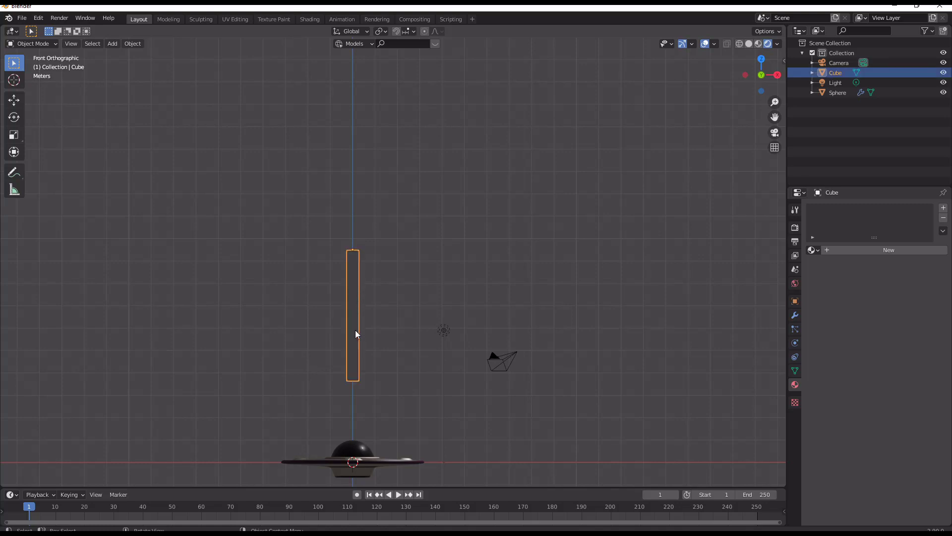
{"action": "left_click", "coordinate": [14, 100]}
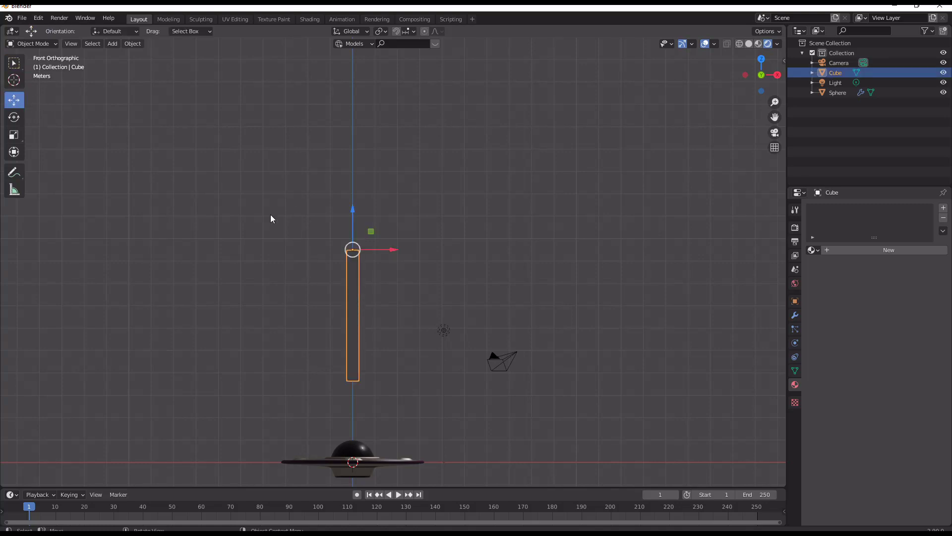
{"action": "left_click_drag", "start_coordinate": [355, 219], "coordinate": [355, 91]}
{"action": "key", "text": "shift+d"}
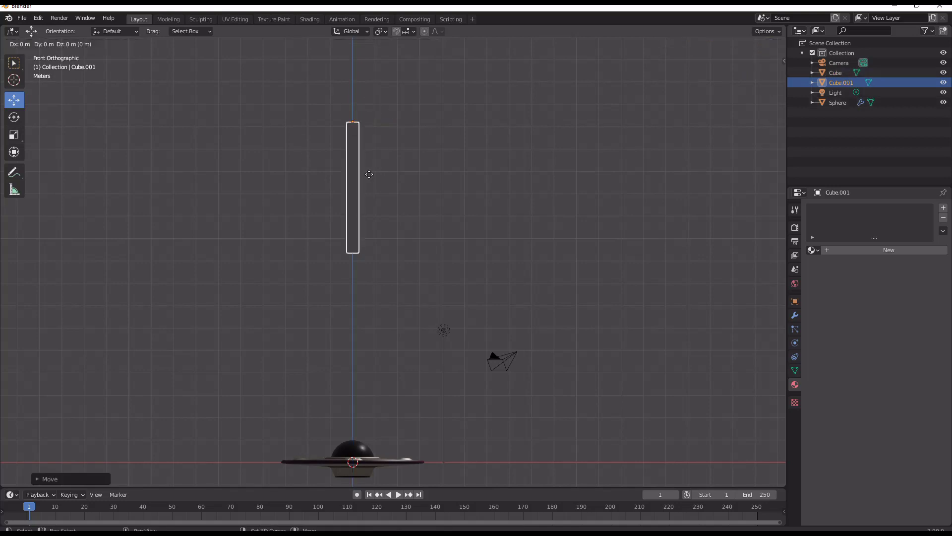
{"action": "right_click", "coordinate": [363, 154]}
{"action": "left_click_drag", "start_coordinate": [348, 78], "coordinate": [379, 209]}
{"action": "left_click", "coordinate": [379, 209]}
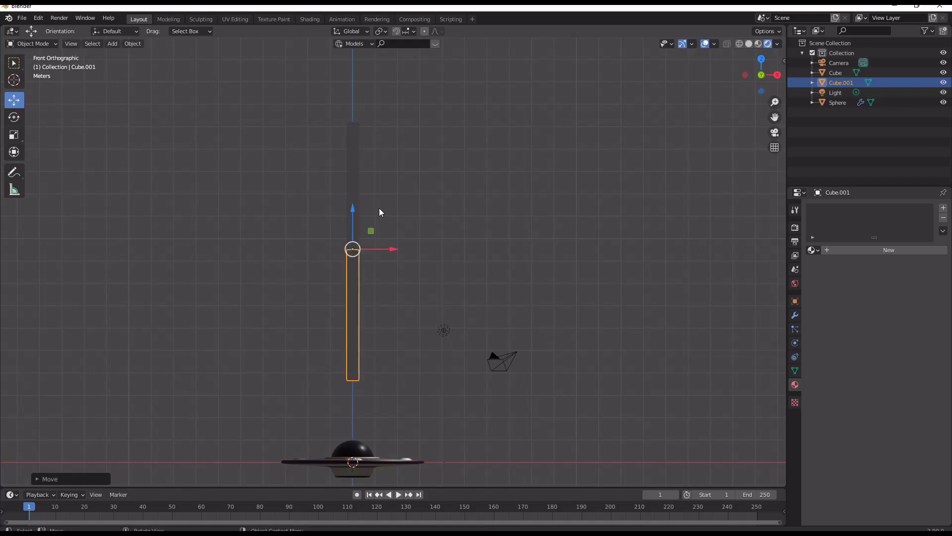
Raise Cube and Cube.001 together as one pair
{"action": "left_click", "coordinate": [351, 178], "text": "shift"}
{"action": "left_click_drag", "start_coordinate": [353, 151], "coordinate": [353, 79]}
{"action": "left_click", "coordinate": [404, 196]}
Duplicate Cube.001 and move the copy Cube.002 down below it
{"action": "left_click", "coordinate": [350, 232]}
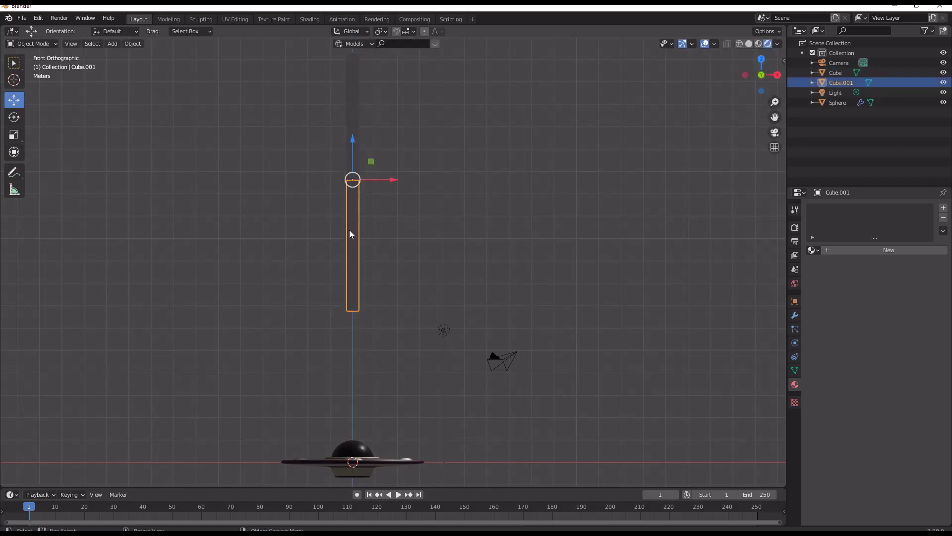
{"action": "key", "text": "shift+d"}
{"action": "right_click", "coordinate": [357, 171]}
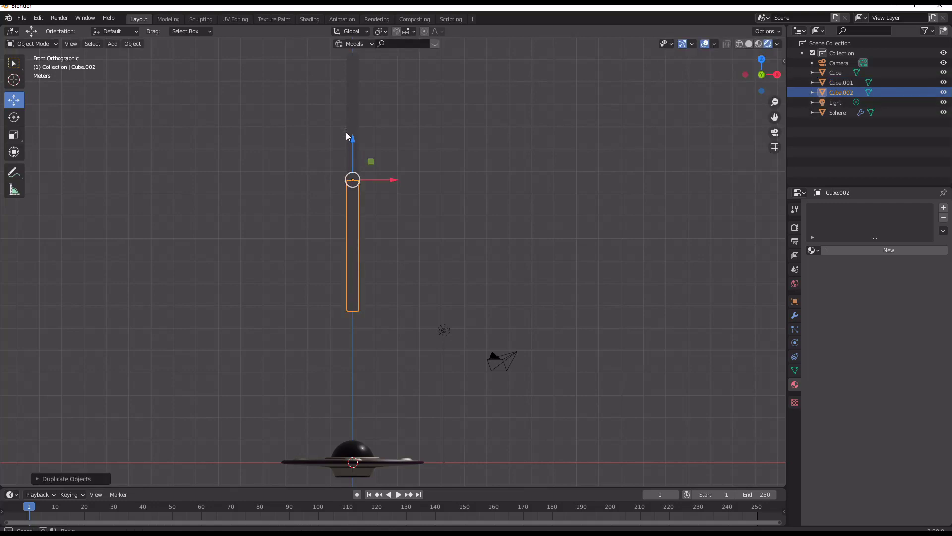
{"action": "left_click", "coordinate": [350, 179]}
{"action": "left_click", "coordinate": [368, 245]}
{"action": "left_click", "coordinate": [358, 193]}
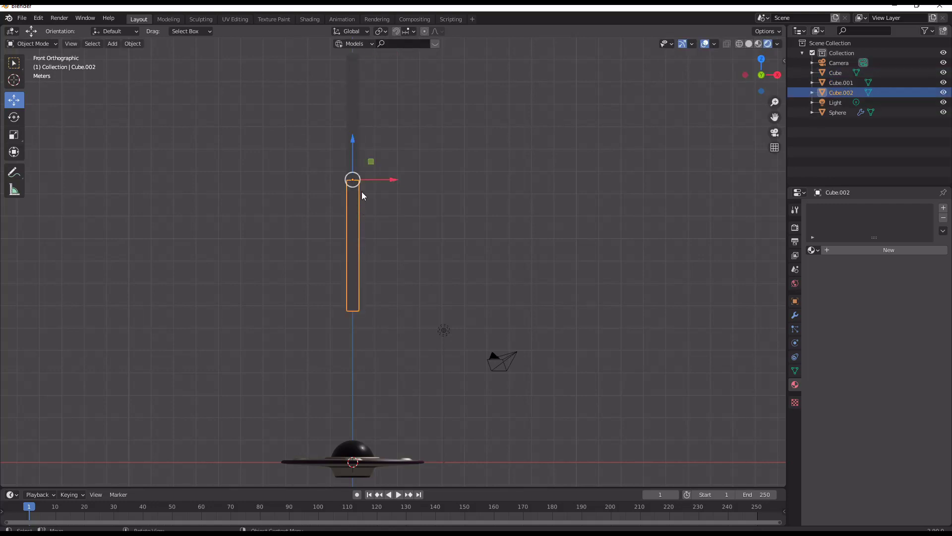
{"action": "mouse_move", "coordinate": [353, 140]}
{"action": "left_mouse_down"}
{"action": "mouse_move", "coordinate": [329, 251]}
{"action": "mouse_move", "coordinate": [347, 314]}
{"action": "mouse_move", "coordinate": [343, 271]}
{"action": "left_mouse_up"}
Switch the viewport to wireframe shading and reset the selection
{"action": "key", "text": "z"}
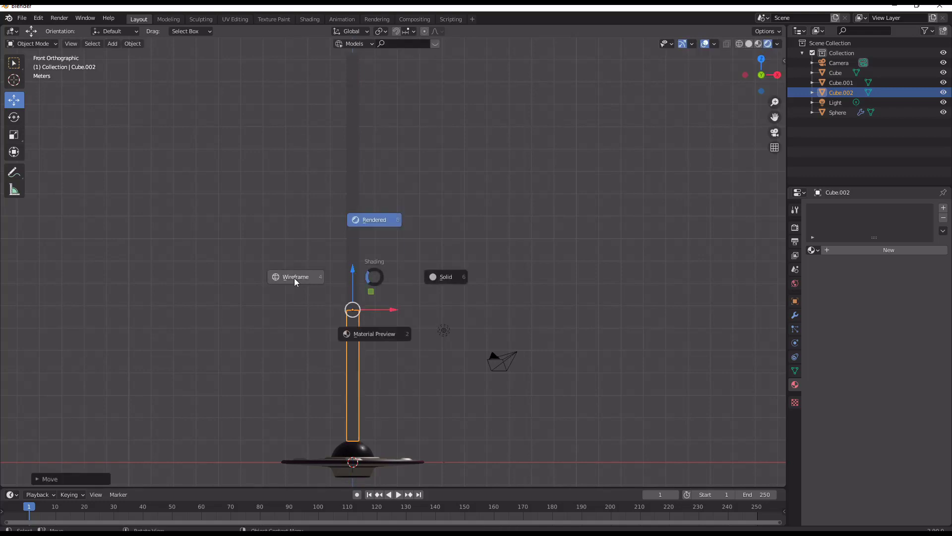
{"action": "left_click", "coordinate": [296, 277]}
{"action": "key", "text": "a"}
{"action": "key", "text": "alt+a"}
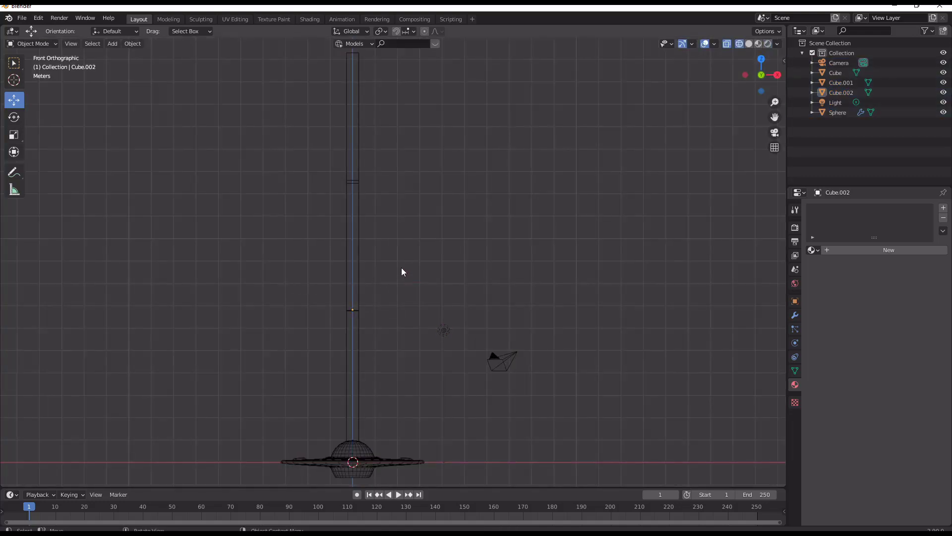
{"action": "scroll", "coordinate": [400, 267], "scroll_direction": "down", "scroll_amount": 1}
{"action": "left_click", "coordinate": [360, 155]}
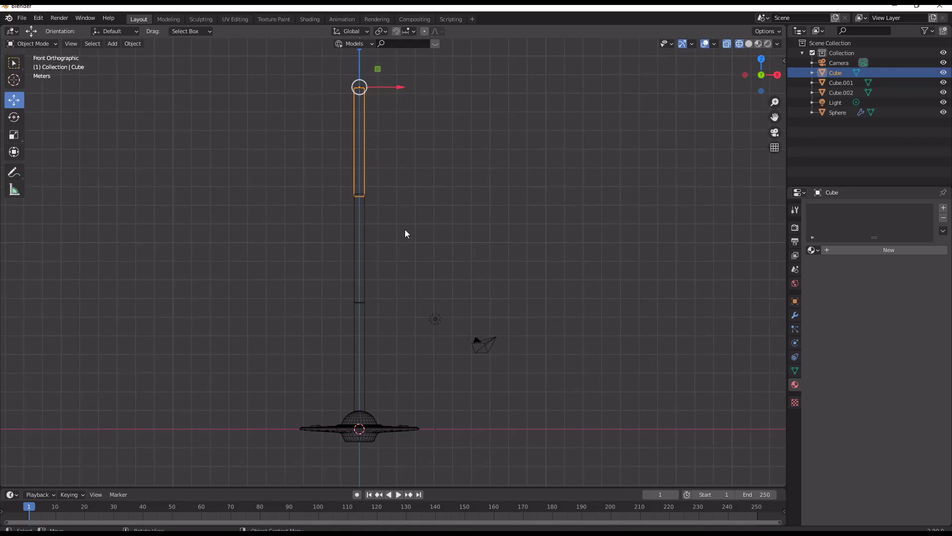
Raise the saucer Sphere about 0.57 m so its dome meets the pole's bottom
{"action": "middle_click_drag", "start_coordinate": [381, 376], "coordinate": [380, 308], "text": "shift"}
{"action": "scroll", "coordinate": [363, 346], "scroll_direction": "up", "scroll_amount": 2}
{"action": "left_click", "coordinate": [363, 358]}
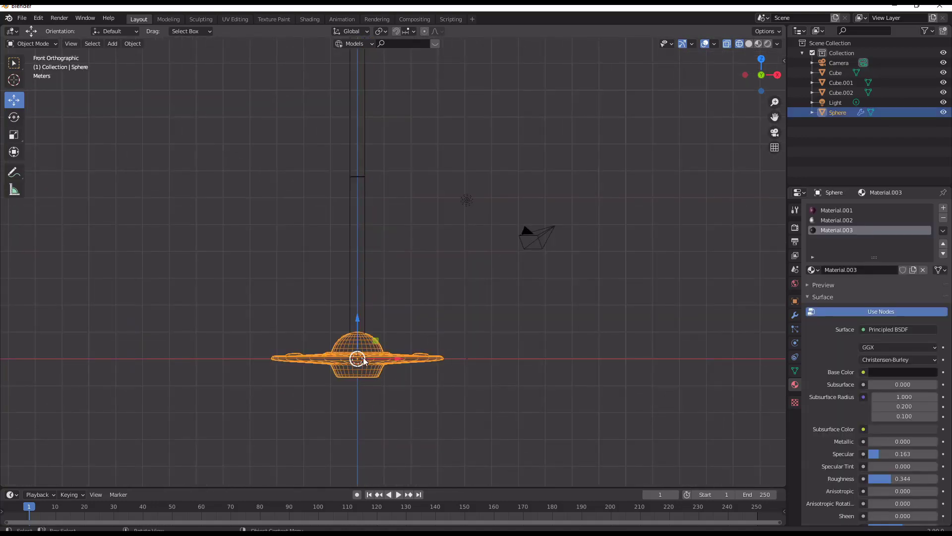
{"action": "left_click_drag", "start_coordinate": [362, 329], "coordinate": [362, 313]}
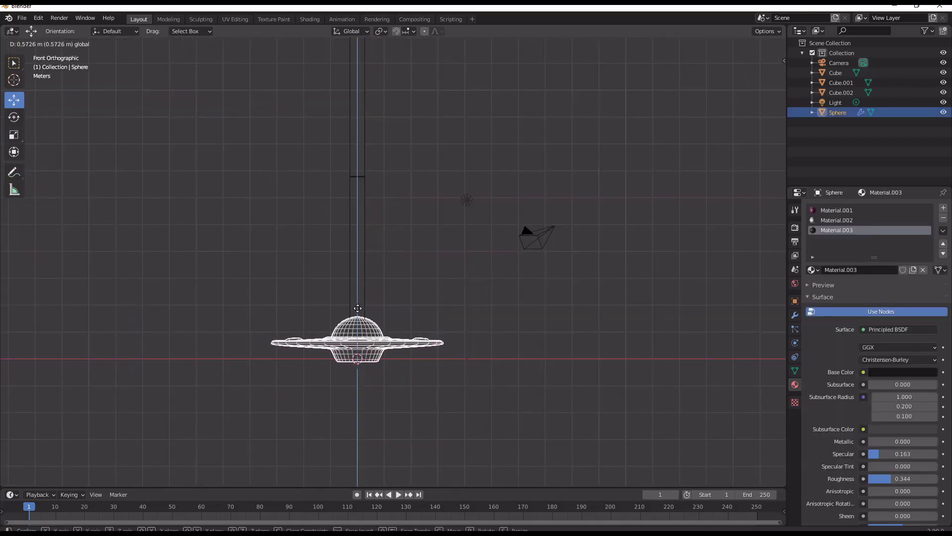
{"action": "scroll", "coordinate": [371, 270], "scroll_direction": "up", "scroll_amount": 4, "text": "shift"}
{"action": "scroll", "coordinate": [363, 186], "scroll_direction": "down", "scroll_amount": 2}
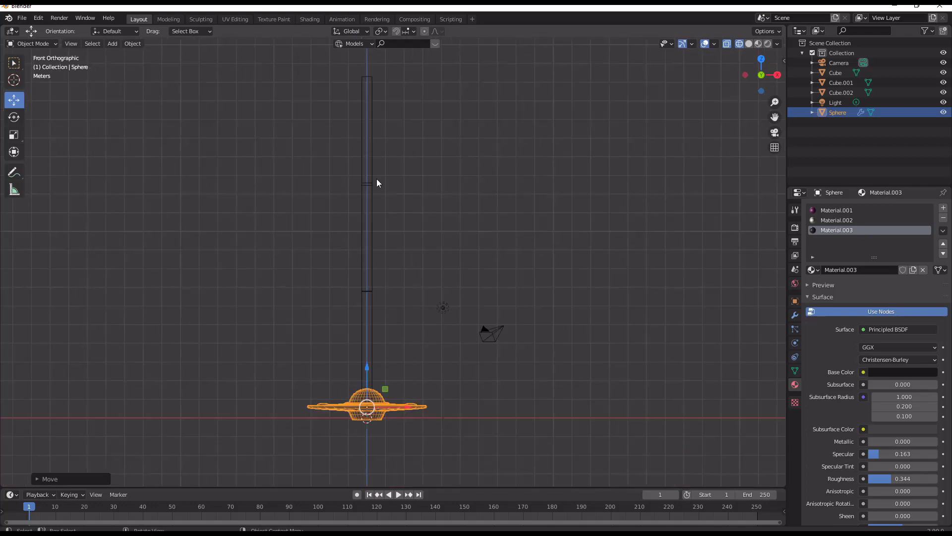
Return the viewport to Solid shading and select the saucer
{"action": "key", "text": "alt+a"}
{"action": "key", "text": "a"}
{"action": "middle_click_drag", "start_coordinate": [431, 397], "coordinate": [375, 348]}
{"action": "key", "text": "z"}
{"action": "left_click", "coordinate": [475, 309]}
{"action": "scroll", "coordinate": [436, 306], "scroll_direction": "up", "scroll_amount": 2, "text": "shift"}
{"action": "key", "text": "alt+a"}
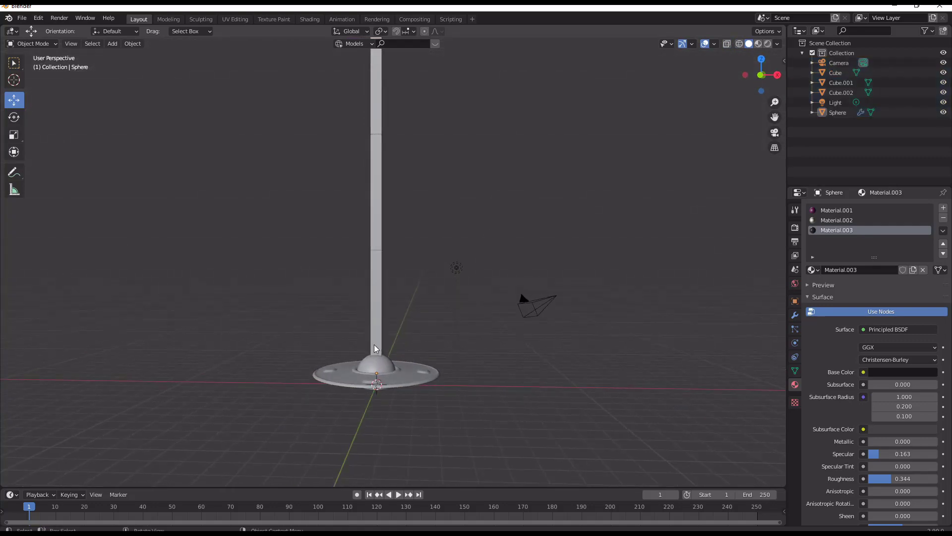
{"action": "left_click", "coordinate": [376, 375]}
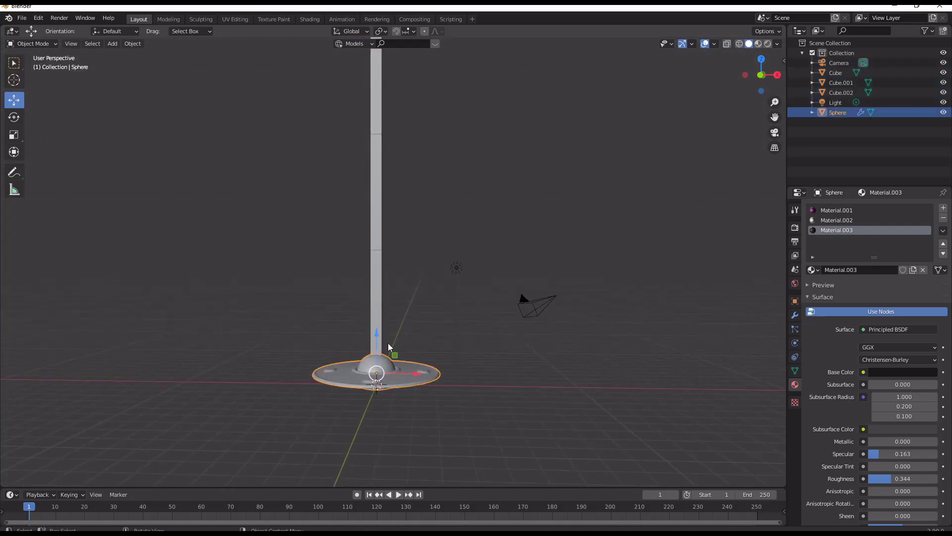
Parent the saucer to the lower pole segment Cube.002
{"action": "left_click", "coordinate": [377, 296], "text": "shift"}
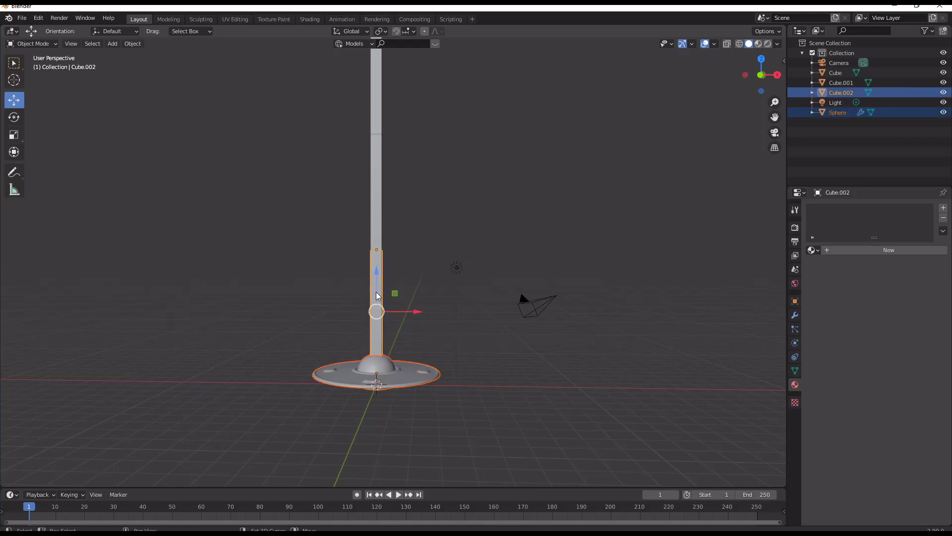
{"action": "key", "text": "ctrl+p"}
{"action": "left_click", "coordinate": [393, 319]}
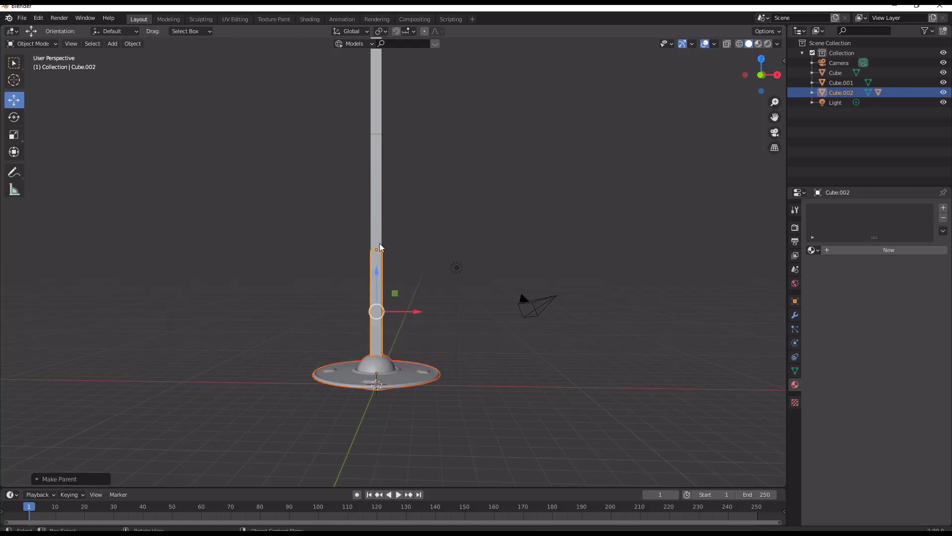
{"action": "key", "text": "a"}
Parent Cube.002 to the middle segment Cube.001
{"action": "left_click", "coordinate": [381, 288]}
{"action": "left_click", "coordinate": [388, 396]}
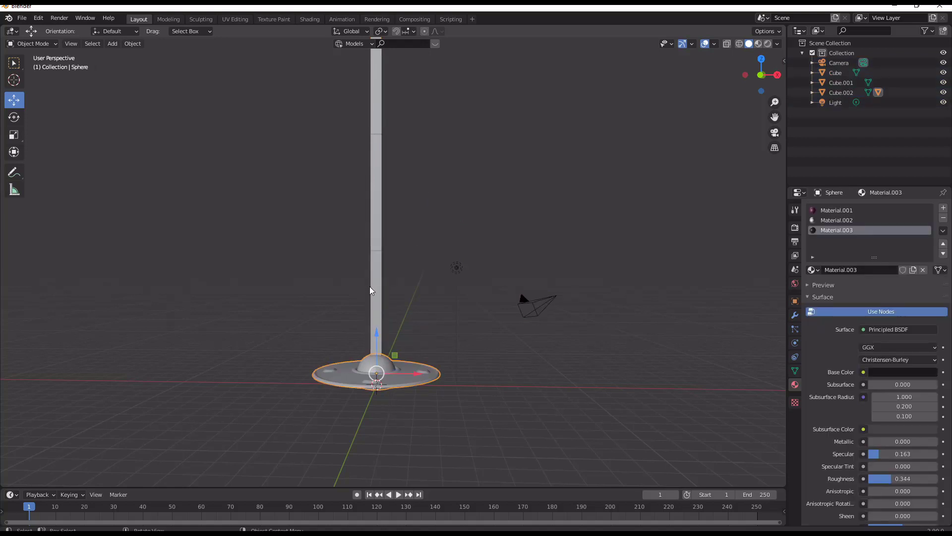
{"action": "left_click", "coordinate": [372, 290]}
{"action": "middle_click_drag", "start_coordinate": [414, 182], "coordinate": [367, 293], "text": "shift"}
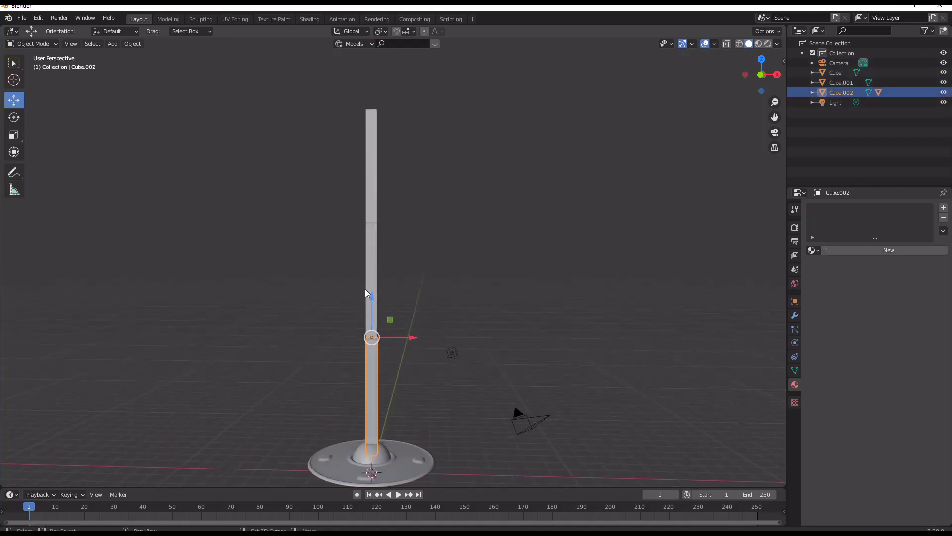
{"action": "left_click", "coordinate": [377, 264], "text": "shift"}
{"action": "key", "text": "ctrl+p"}
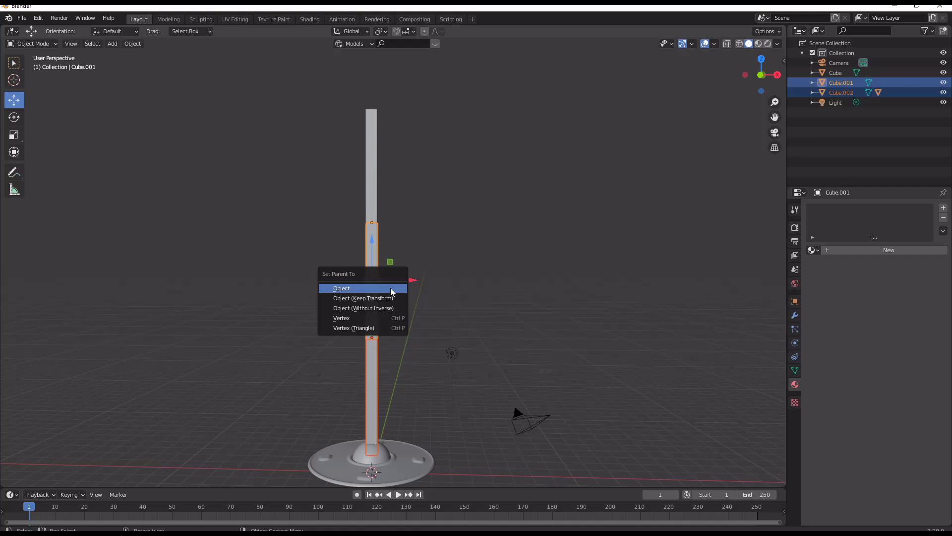
{"action": "left_click", "coordinate": [392, 289]}
{"action": "key", "text": "a"}
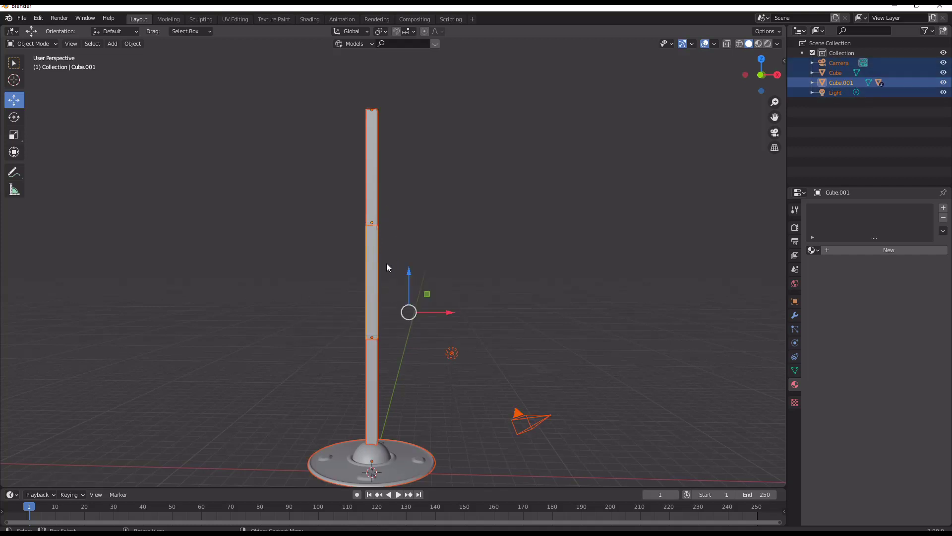
Parent Cube.001 to the top segment Cube, then clear the selection
{"action": "left_click", "coordinate": [372, 254]}
{"action": "left_click", "coordinate": [372, 159], "text": "shift"}
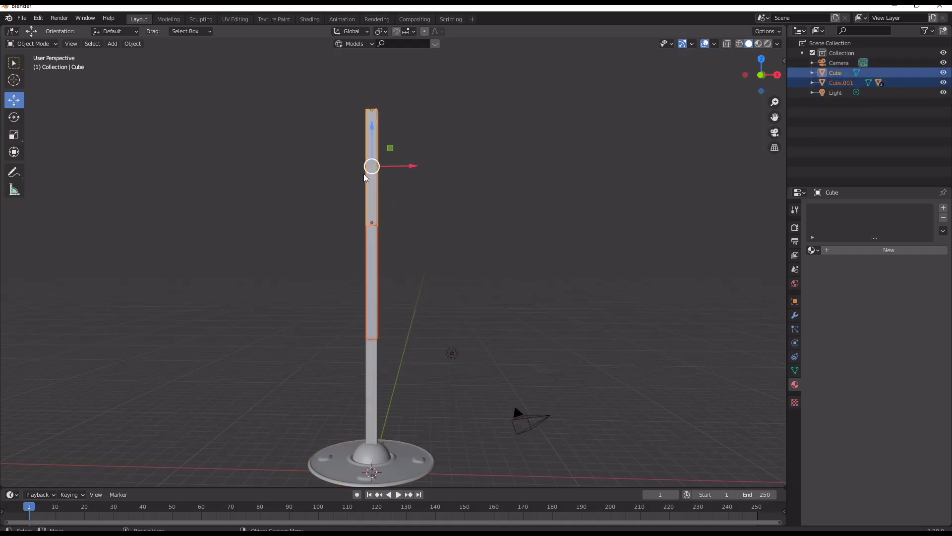
{"action": "key", "text": "ctrl+p"}
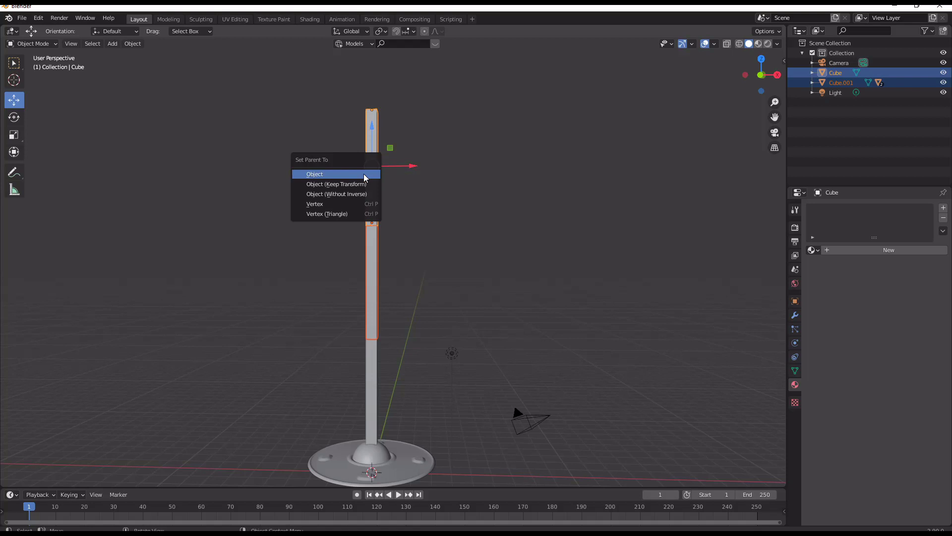
{"action": "left_click", "coordinate": [364, 174]}
{"action": "key", "text": "a"}
{"action": "key", "text": "alt+a"}
{"action": "middle_click_drag", "start_coordinate": [451, 244], "coordinate": [458, 256]}
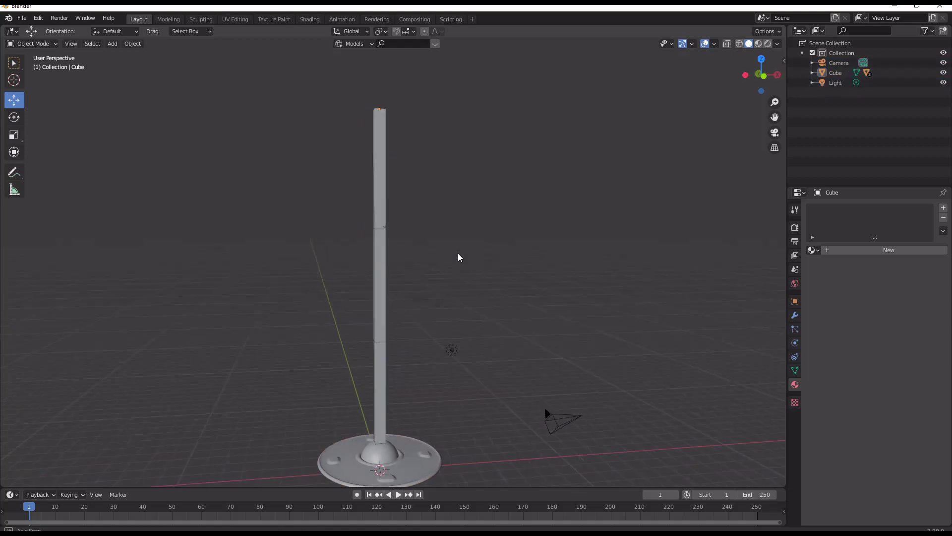
{"action": "key", "text": "KP_1"}
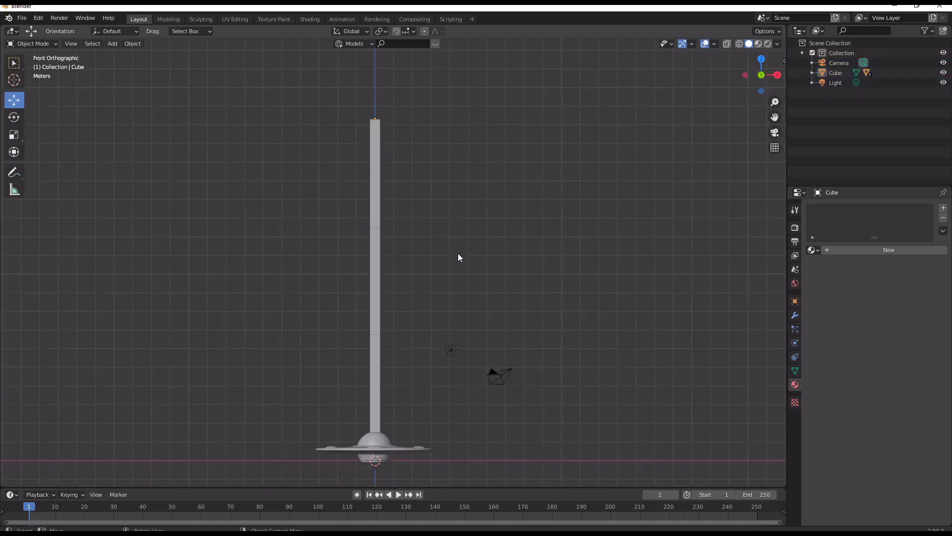
{"action": "left_click", "coordinate": [375, 198]}
{"action": "key", "text": "r"}
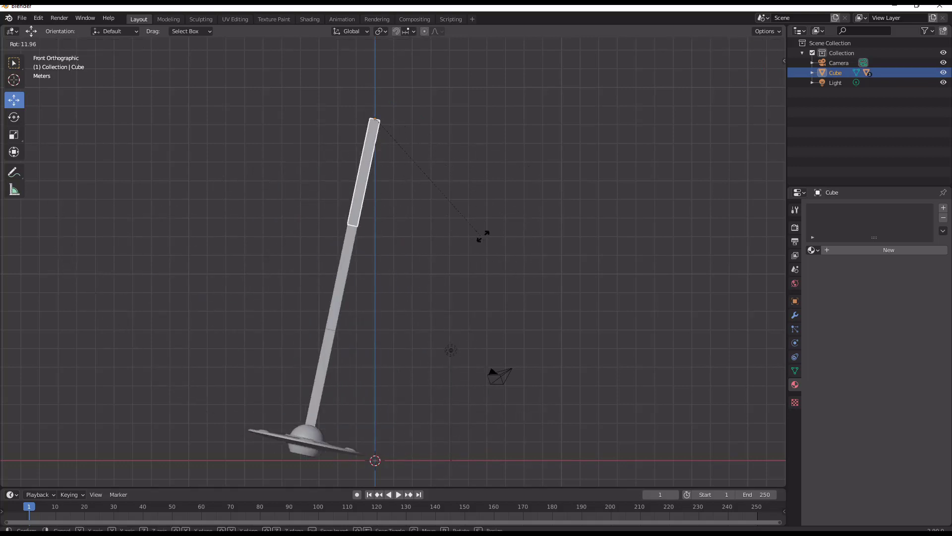
{"action": "right_click", "coordinate": [496, 176]}
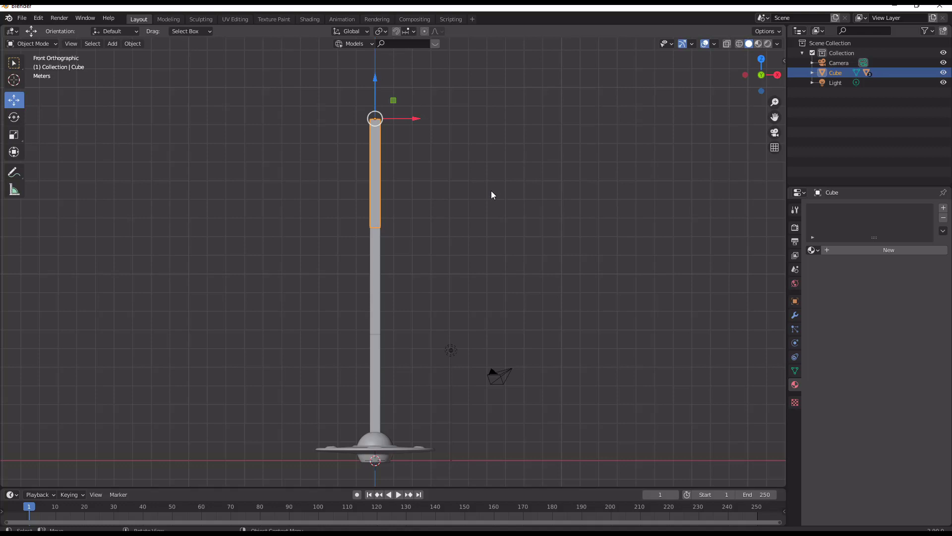
{"action": "left_click", "coordinate": [373, 267]}
{"action": "key", "text": "r"}
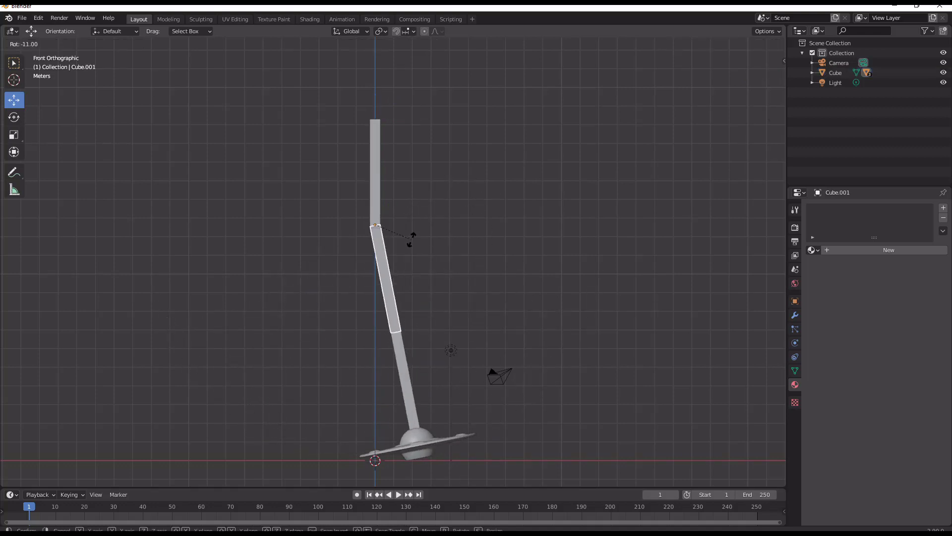
{"action": "right_click", "coordinate": [391, 237]}
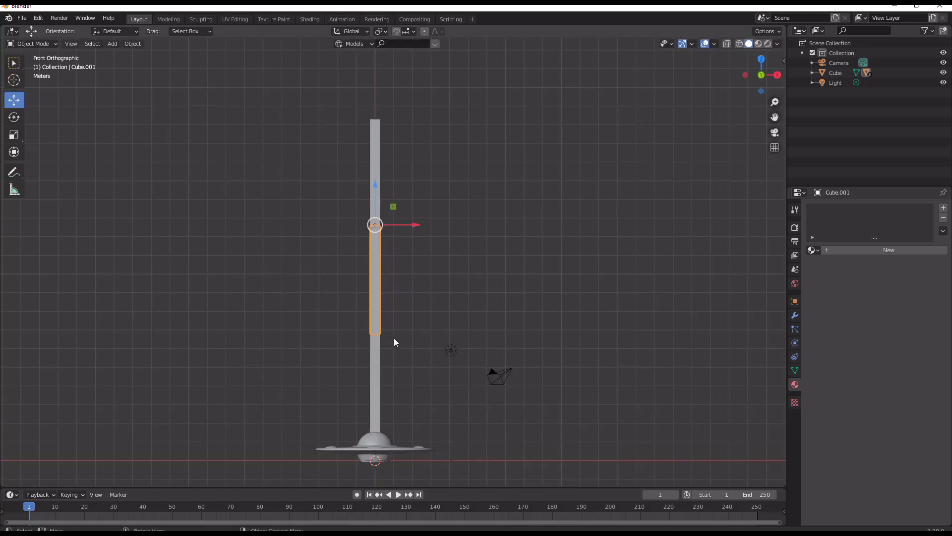
{"action": "left_click", "coordinate": [383, 369]}
{"action": "key", "text": "r"}
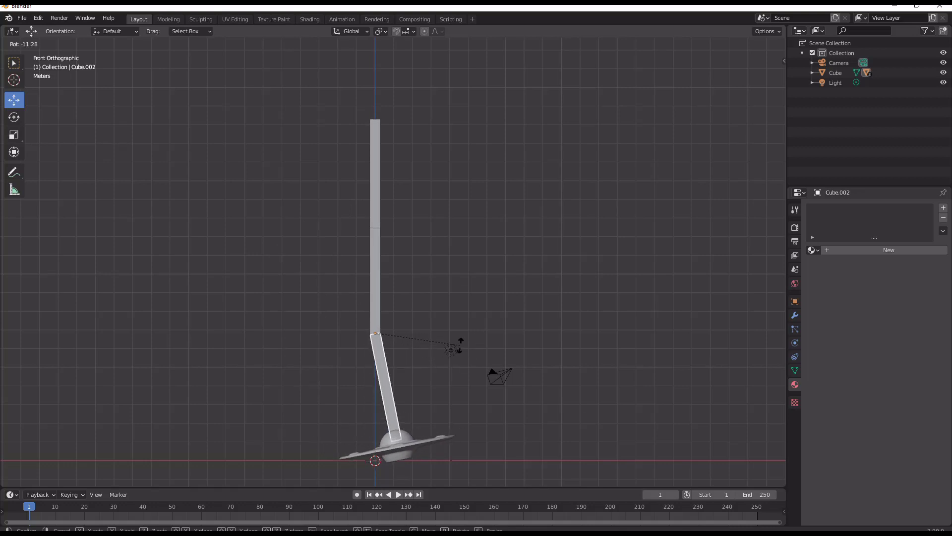
{"action": "left_click", "coordinate": [443, 334]}
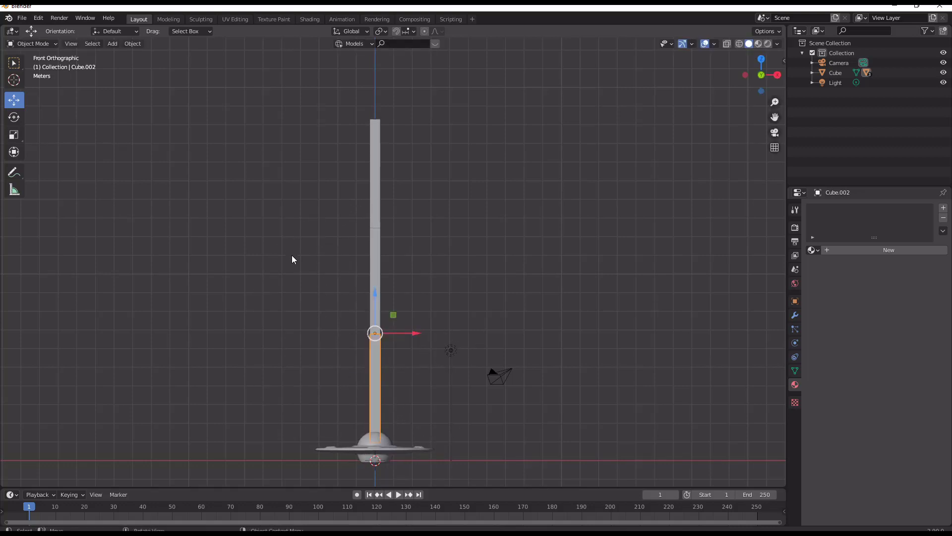
Switch to the Animation workspace and frame the pole in front orthographic view
{"action": "left_click", "coordinate": [346, 20]}
{"action": "middle_click_drag", "start_coordinate": [488, 210], "coordinate": [419, 164]}
{"action": "key", "text": "KP_1"}
{"action": "middle_click_drag", "start_coordinate": [475, 147], "coordinate": [457, 258], "text": "shift"}
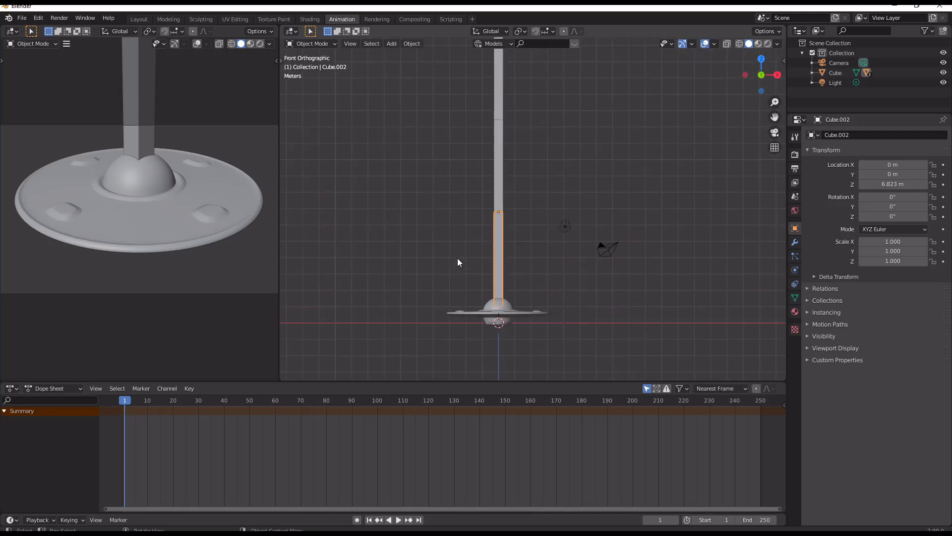
{"action": "scroll", "coordinate": [458, 257], "scroll_direction": "up", "scroll_amount": 2}
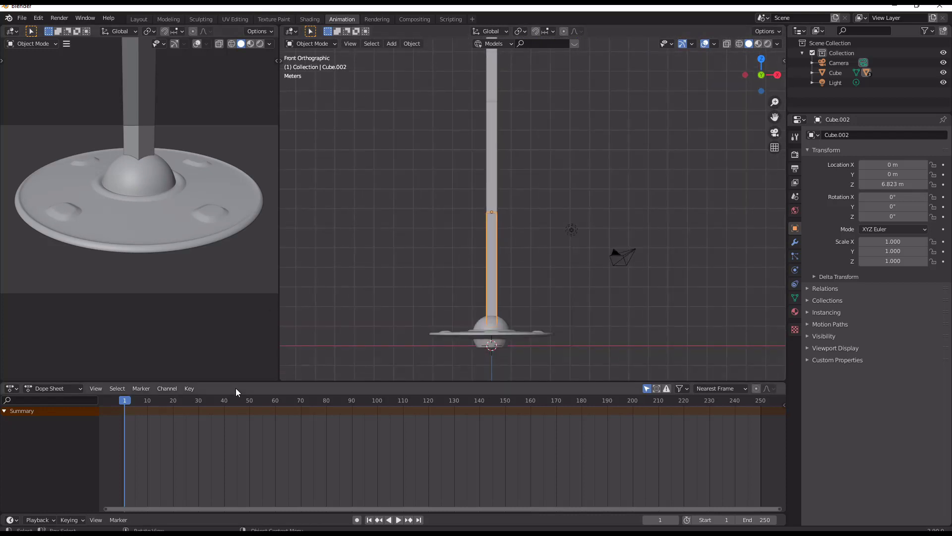
Enlarge the Dope Sheet area and bring up its editor type list
{"action": "left_click_drag", "start_coordinate": [236, 384], "coordinate": [213, 276]}
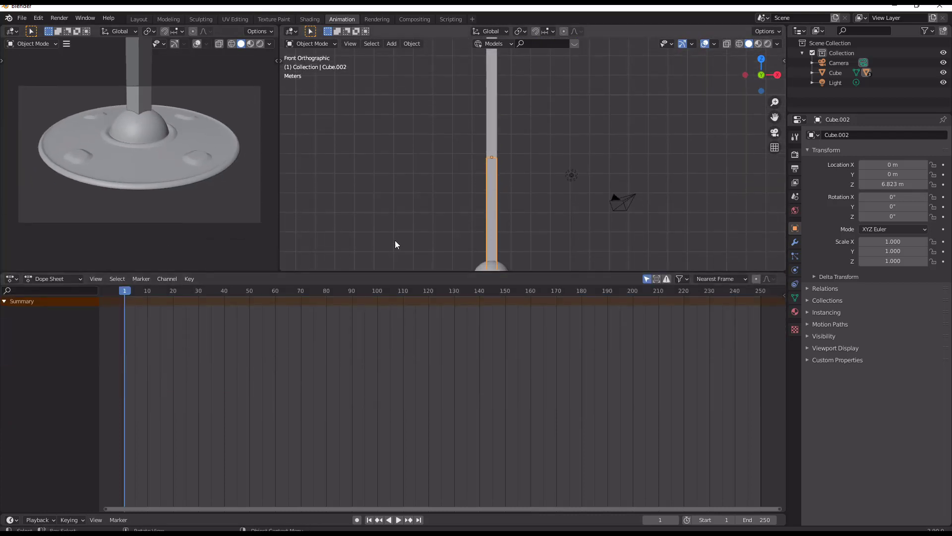
{"action": "scroll", "coordinate": [443, 189], "scroll_direction": "down", "scroll_amount": 2}
{"action": "middle_click_drag", "start_coordinate": [443, 189], "coordinate": [394, 193], "text": "shift"}
{"action": "scroll", "coordinate": [390, 230], "scroll_direction": "down", "scroll_amount": 1}
{"action": "left_click", "coordinate": [36, 279]}
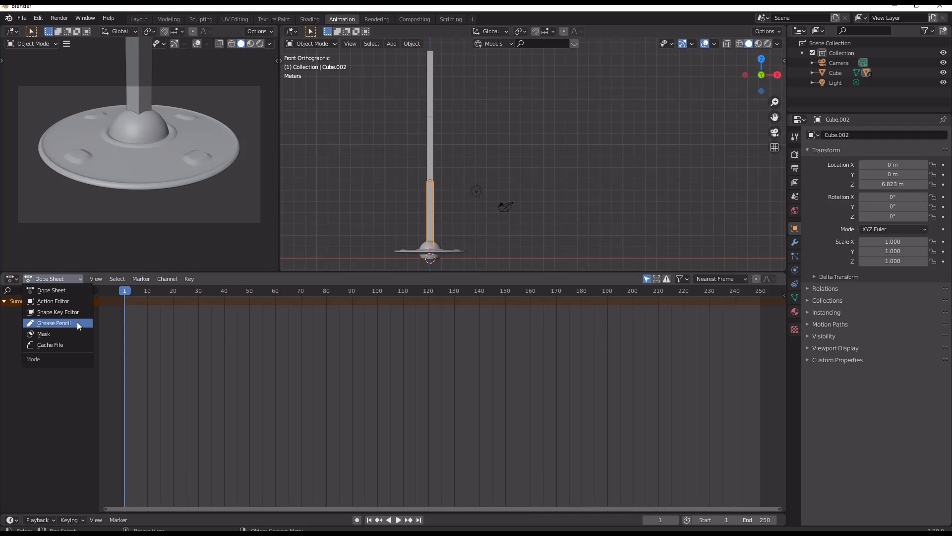
{"action": "left_click", "coordinate": [11, 279]}
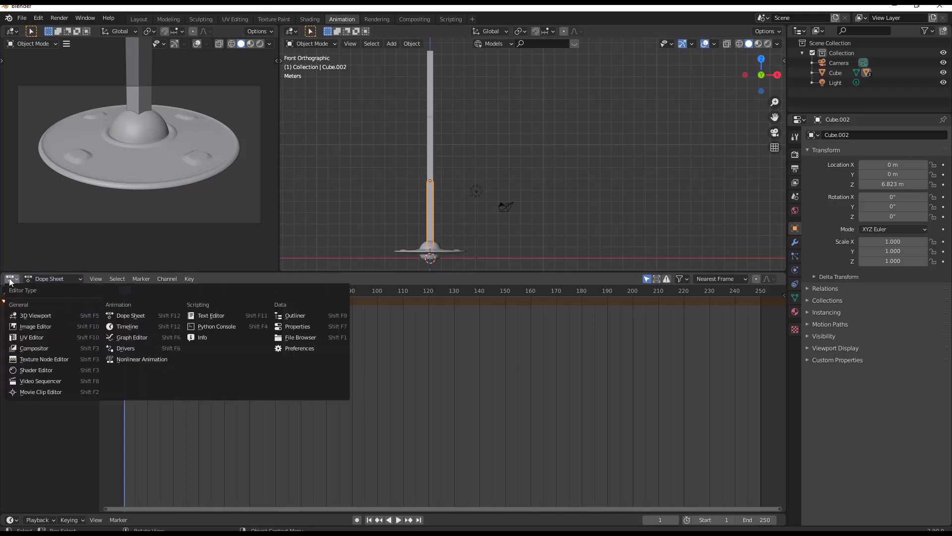
Switch to the Graph Editor and key the top Cube's rotation at frame 1
{"action": "left_click", "coordinate": [165, 335]}
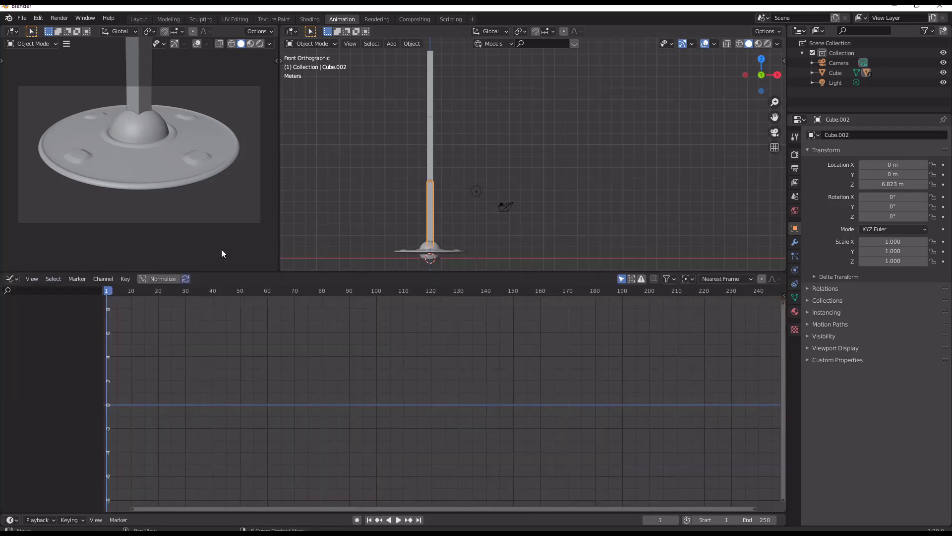
{"action": "middle_click_drag", "start_coordinate": [443, 183], "coordinate": [415, 195], "text": "shift"}
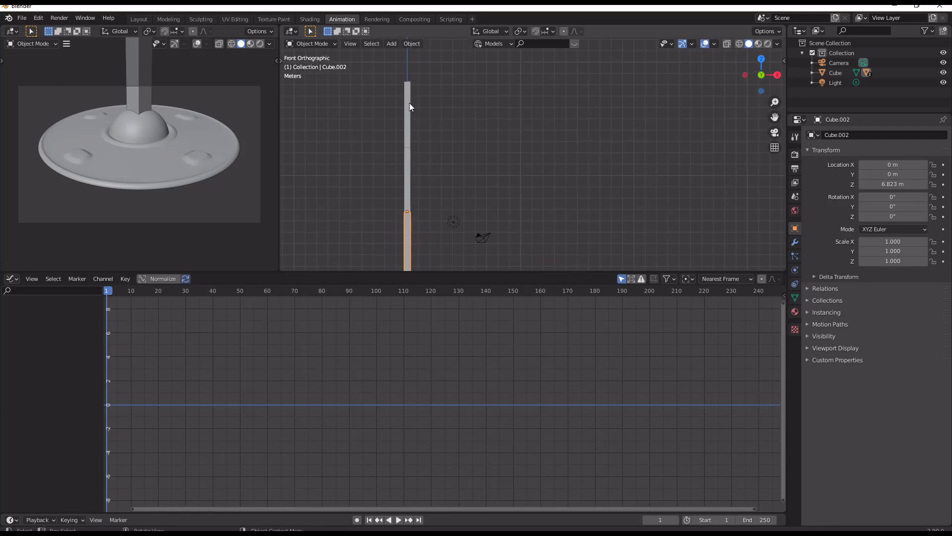
{"action": "left_click", "coordinate": [404, 115]}
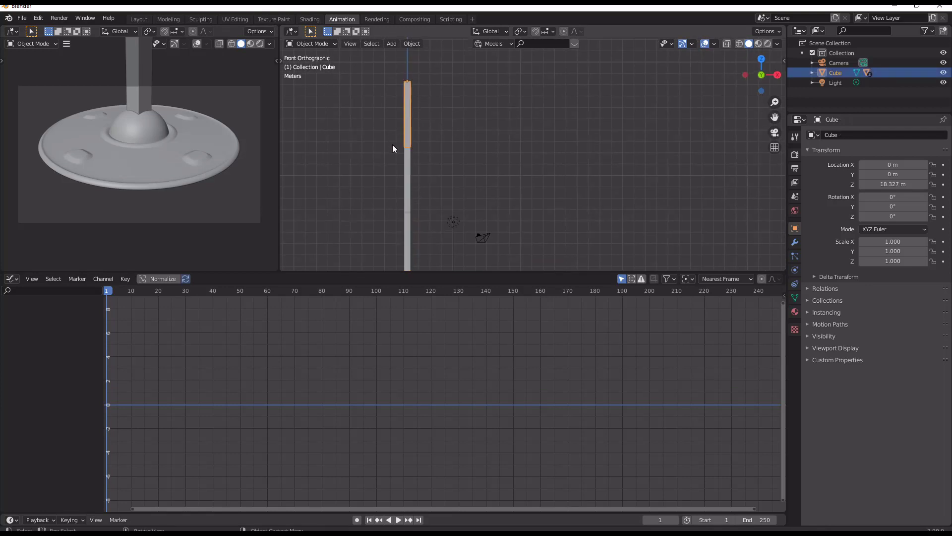
{"action": "key", "text": "i"}
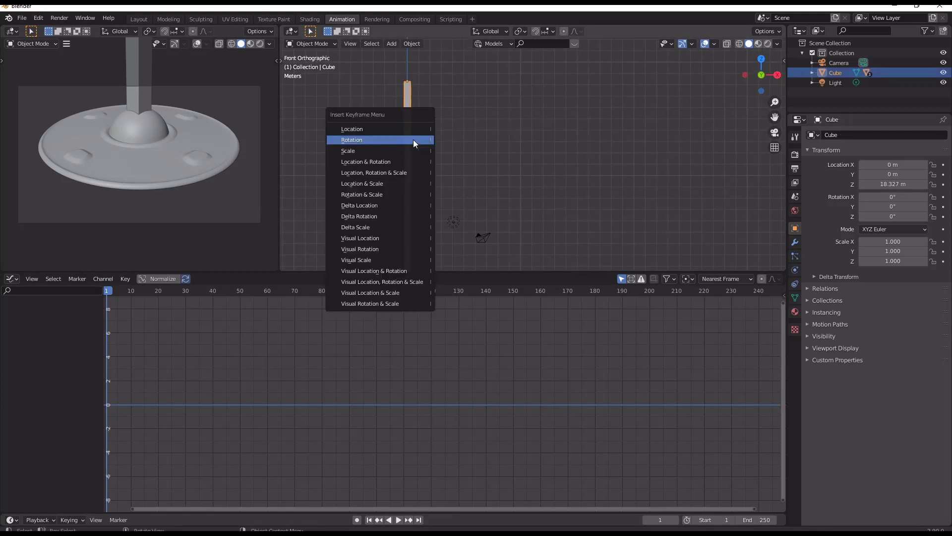
{"action": "left_click", "coordinate": [410, 140]}
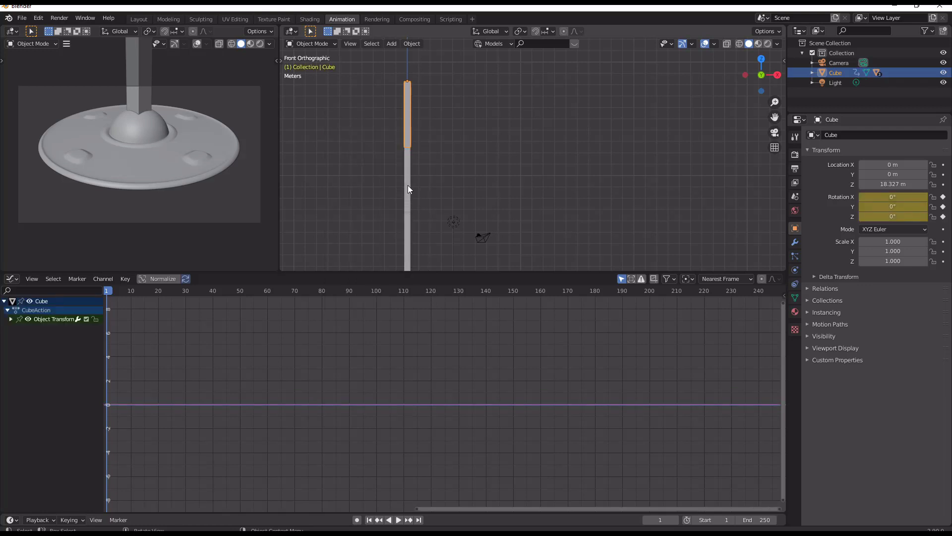
Key rotation at frame 1 on Cube.001 and the lowest bar Cube.002
{"action": "key", "text": "i"}
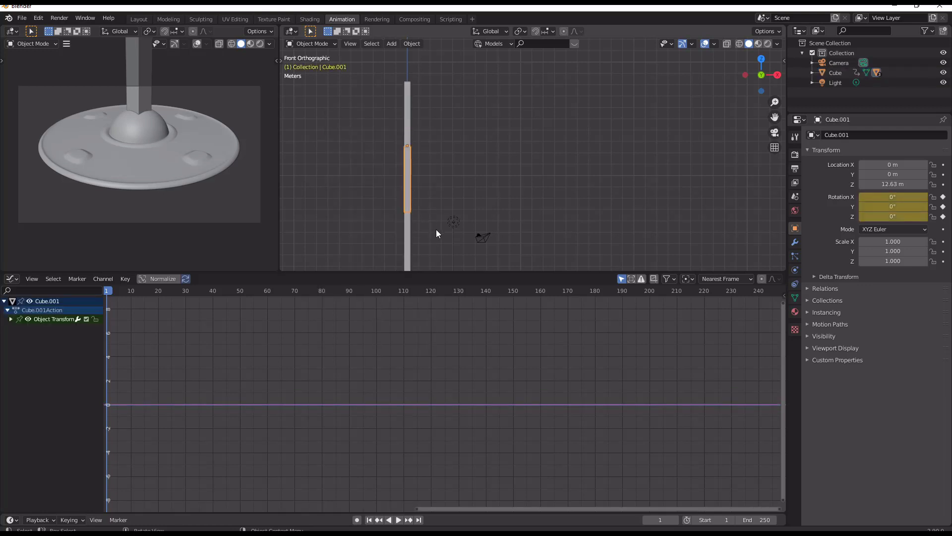
{"action": "left_click", "coordinate": [403, 246]}
{"action": "key", "text": "i"}
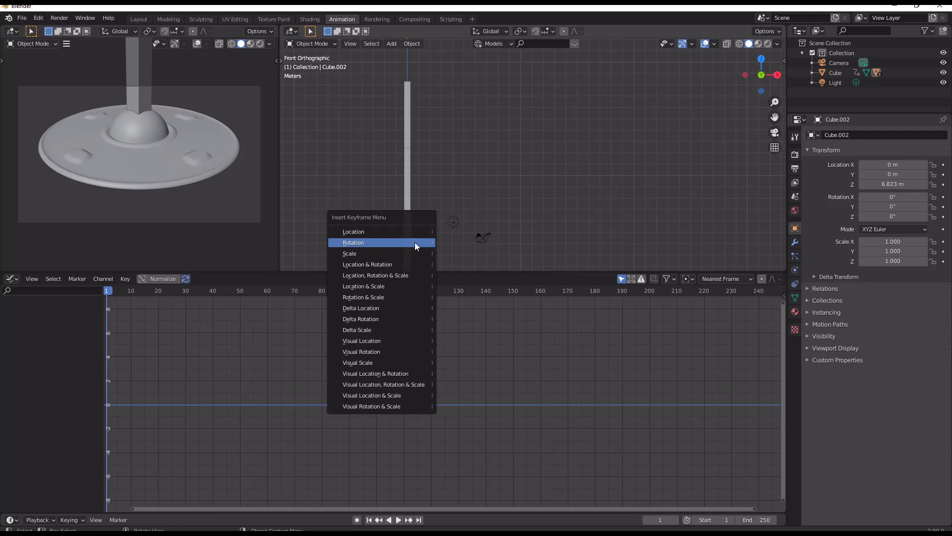
{"action": "left_click", "coordinate": [414, 242]}
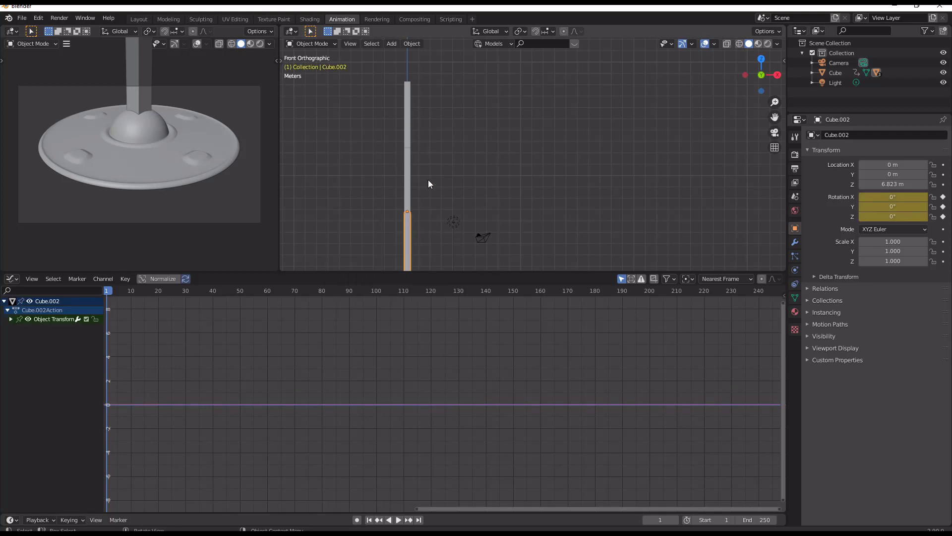
{"action": "middle_click_drag", "start_coordinate": [427, 162], "coordinate": [439, 121], "text": "shift"}
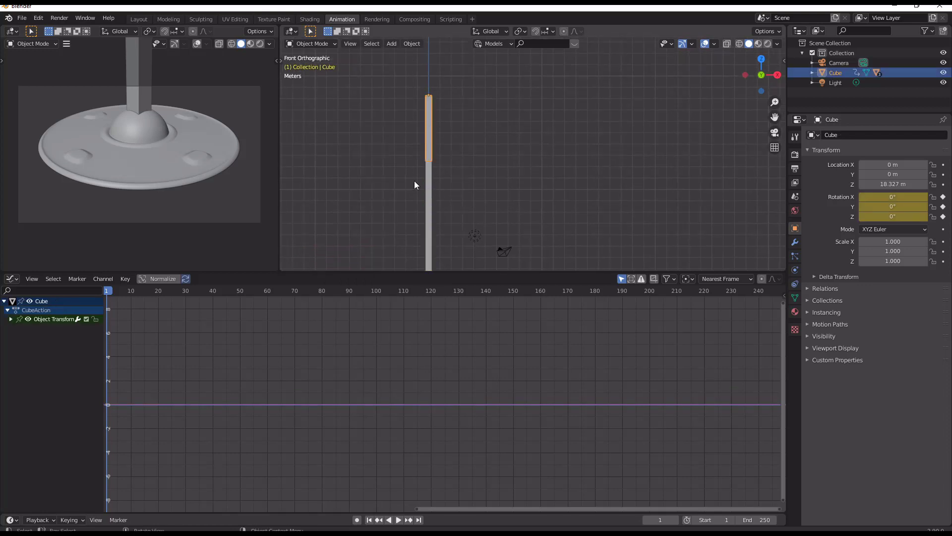
Add a Built-In Function sine modifier to Cube's X Euler Rotation curve from the sidebar's Modifiers tab
{"action": "middle_click_drag", "start_coordinate": [466, 183], "coordinate": [517, 183], "text": "shift"}
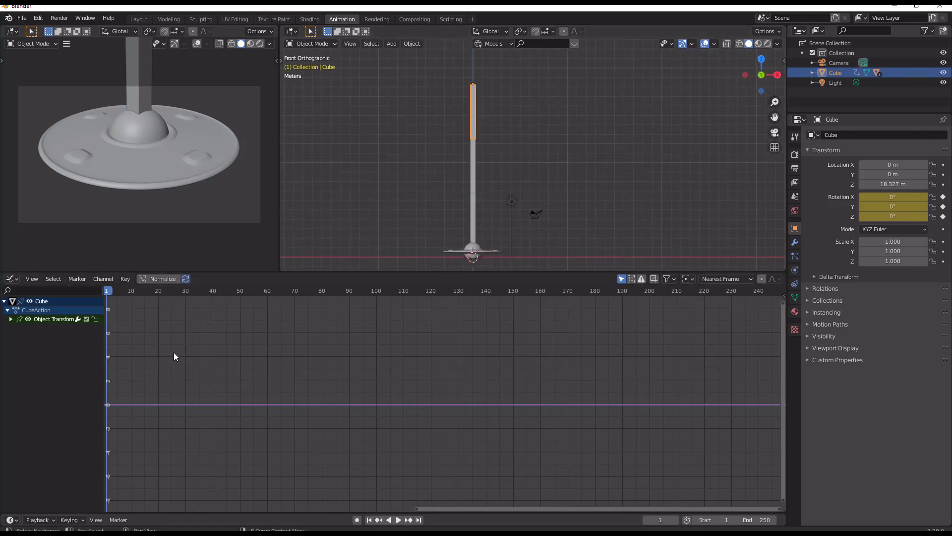
{"action": "key", "text": "n"}
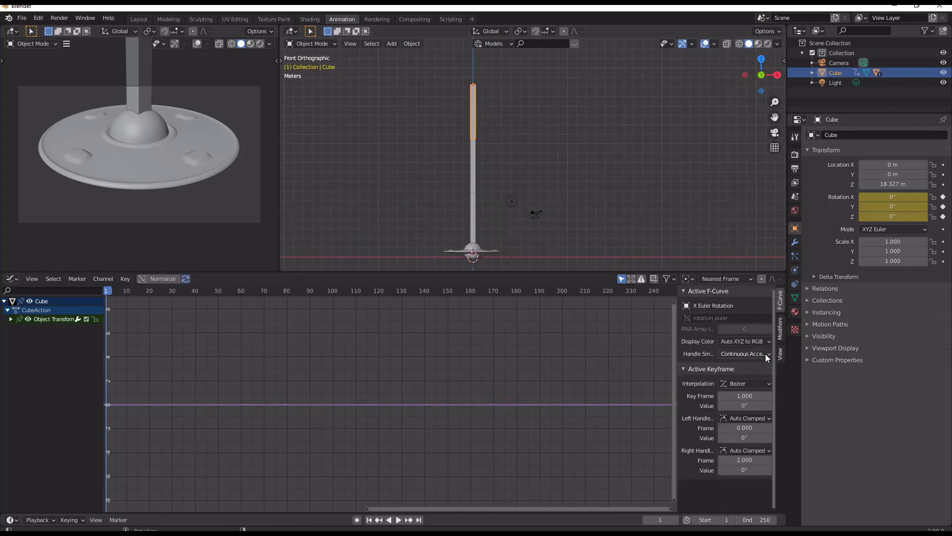
{"action": "left_click", "coordinate": [780, 325]}
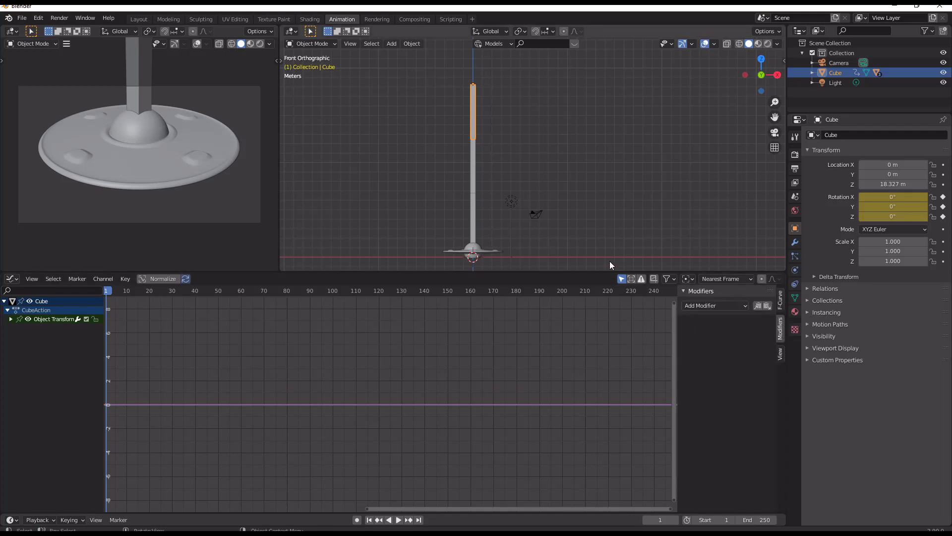
{"action": "left_click", "coordinate": [716, 305]}
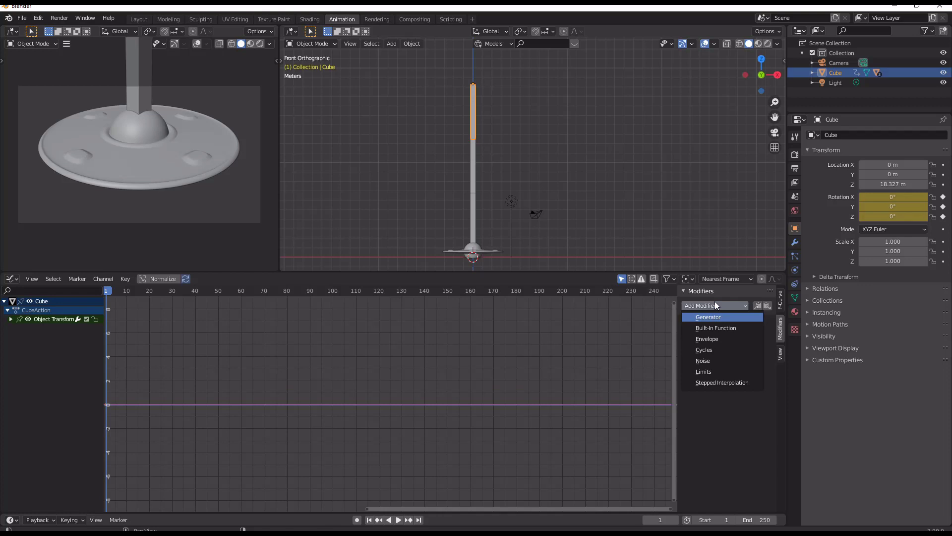
{"action": "left_click", "coordinate": [742, 331]}
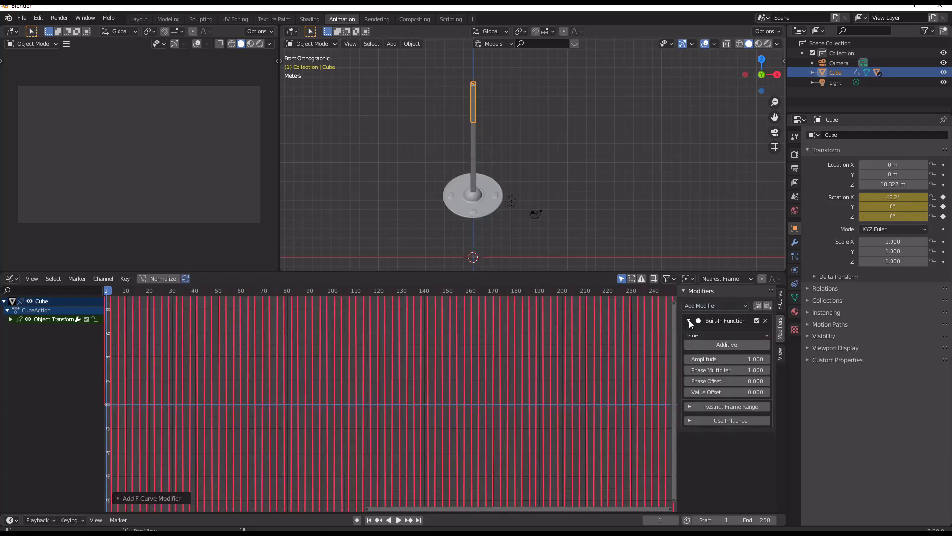
Play the animation and shift the sine's phase offset to -3 while watching the swing
{"action": "key", "text": "space"}
{"action": "middle_click_drag", "start_coordinate": [597, 176], "coordinate": [511, 154]}
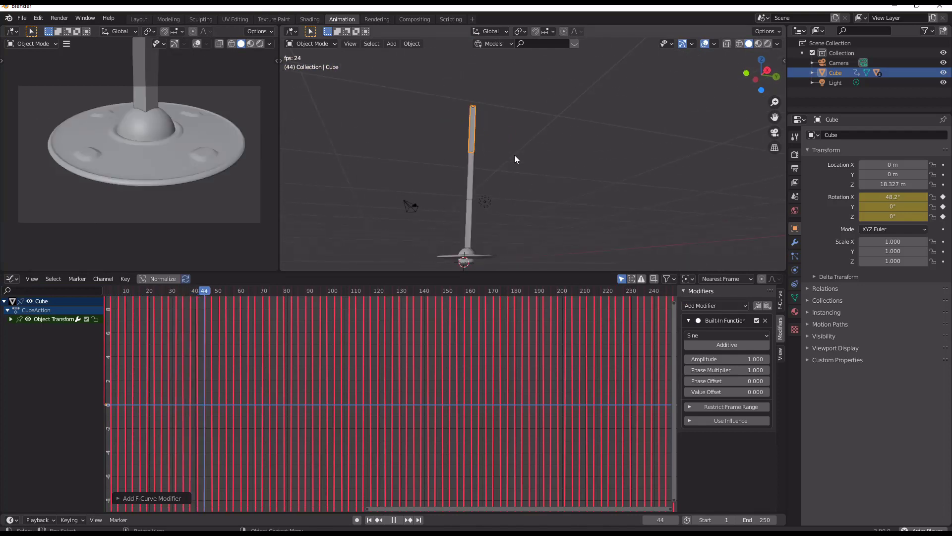
{"action": "key", "text": "KP_3"}
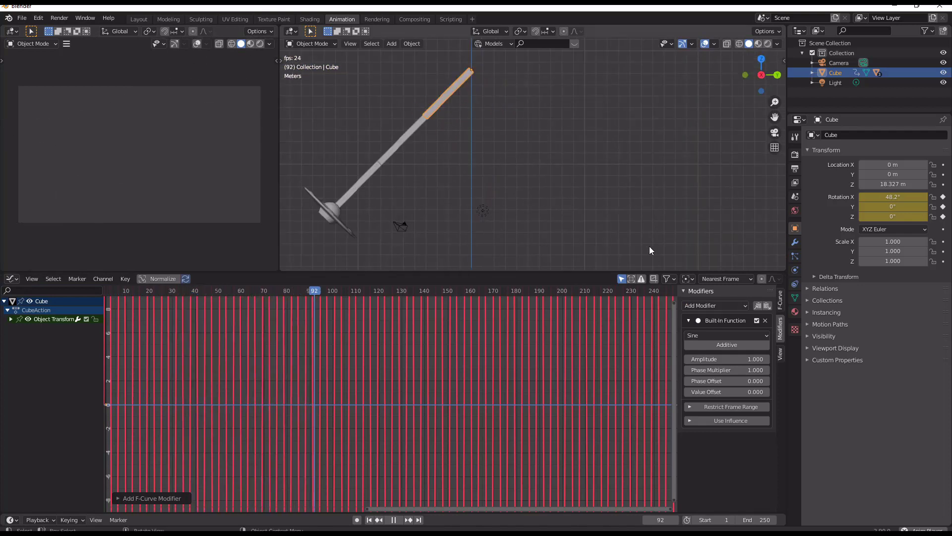
{"action": "middle_click_drag", "start_coordinate": [649, 246], "coordinate": [638, 130], "text": "shift"}
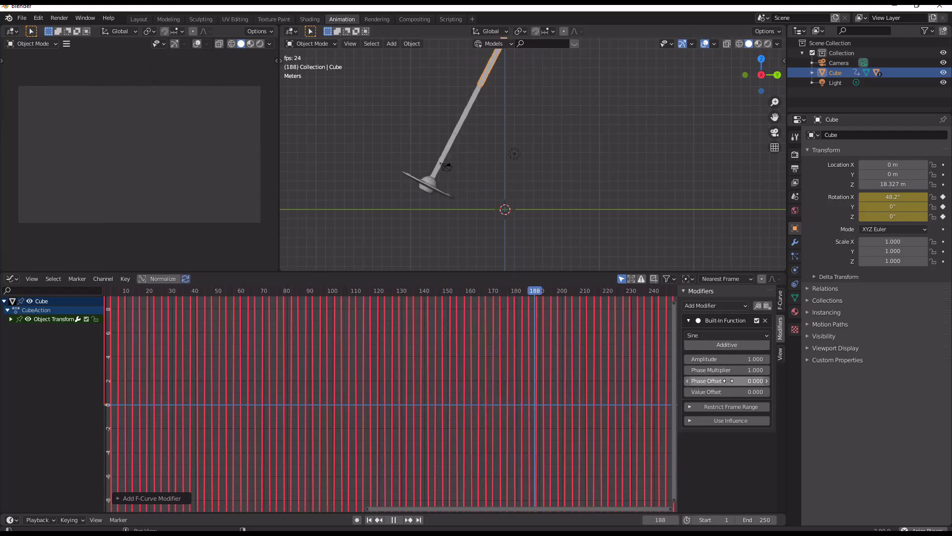
{"action": "left_click_drag", "start_coordinate": [728, 380], "coordinate": [707, 370]}
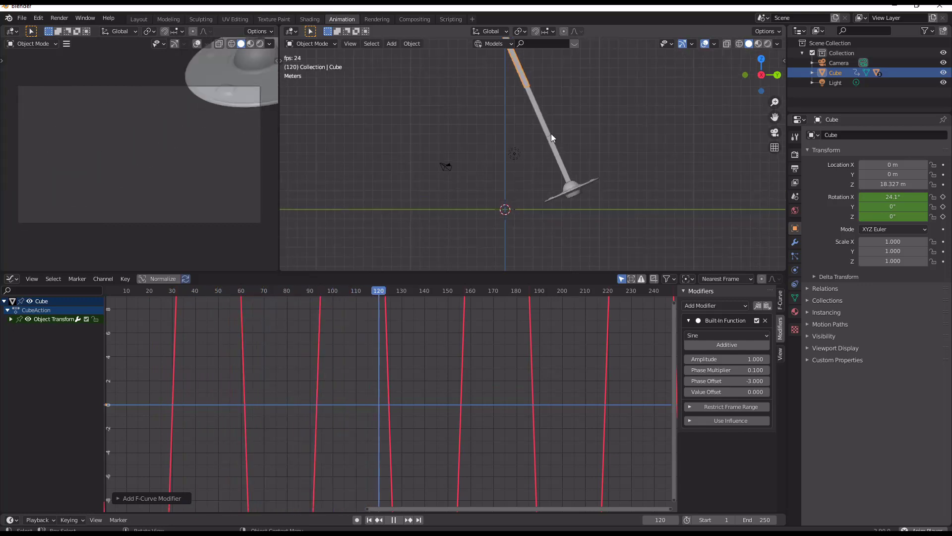
{"action": "mouse_move", "coordinate": [552, 133]}
{"action": "middle_mouse_down"}
{"action": "mouse_move", "coordinate": [539, 155]}
{"action": "mouse_move", "coordinate": [487, 166]}
{"action": "mouse_move", "coordinate": [601, 149]}
{"action": "mouse_move", "coordinate": [549, 134]}
{"action": "middle_mouse_up"}
{"action": "key", "text": "KP_1"}
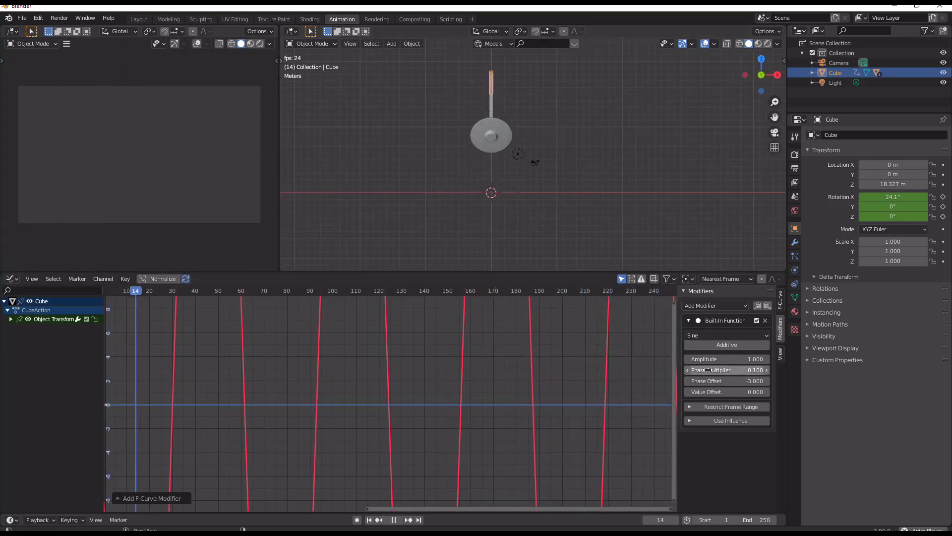
Set the sine amplitude to 1.4, then stop playback
{"action": "left_click_drag", "start_coordinate": [713, 357], "coordinate": [797, 357]}
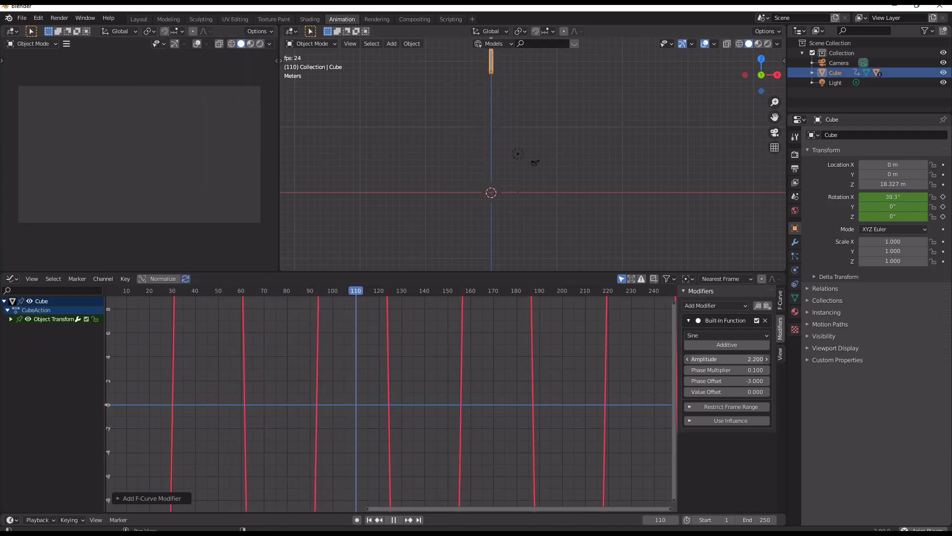
{"action": "middle_click_drag", "start_coordinate": [491, 191], "coordinate": [571, 171]}
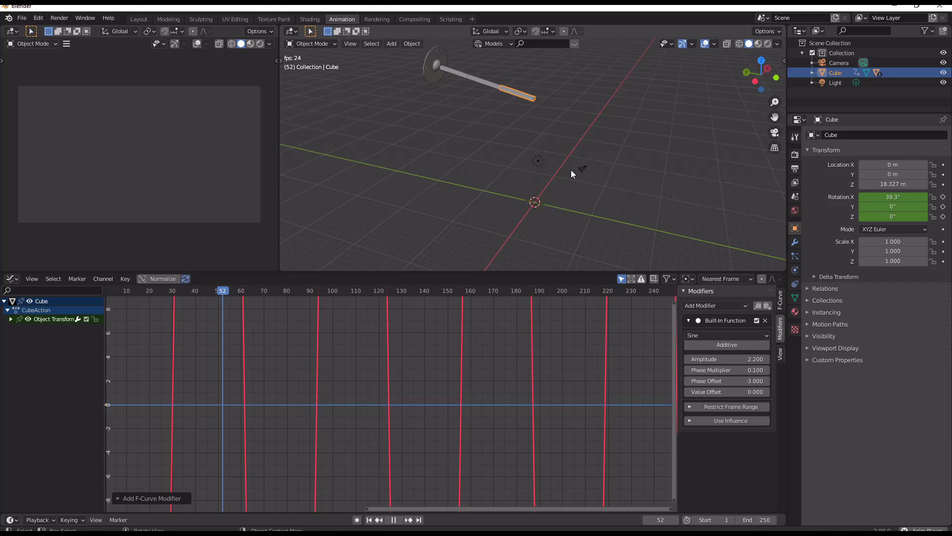
{"action": "key", "text": "KP_3"}
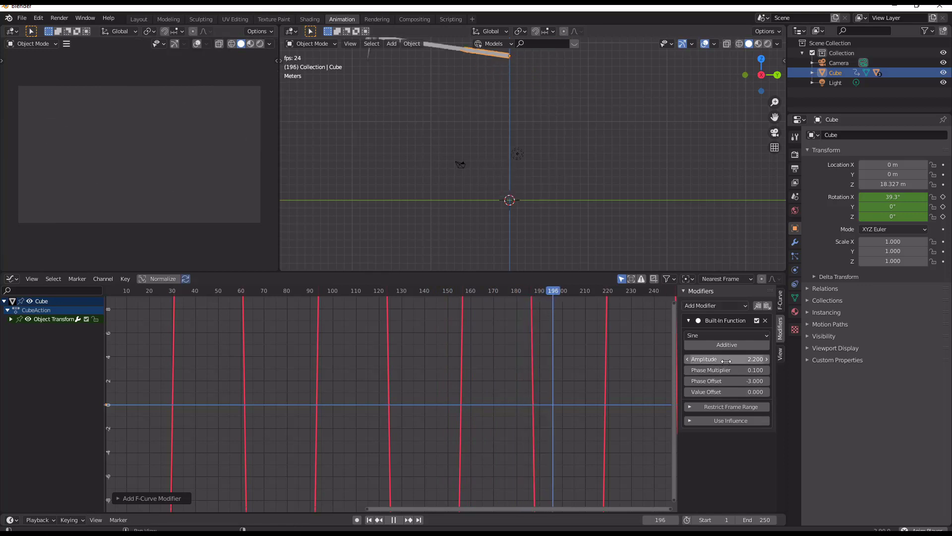
{"action": "left_click", "coordinate": [766, 358]}
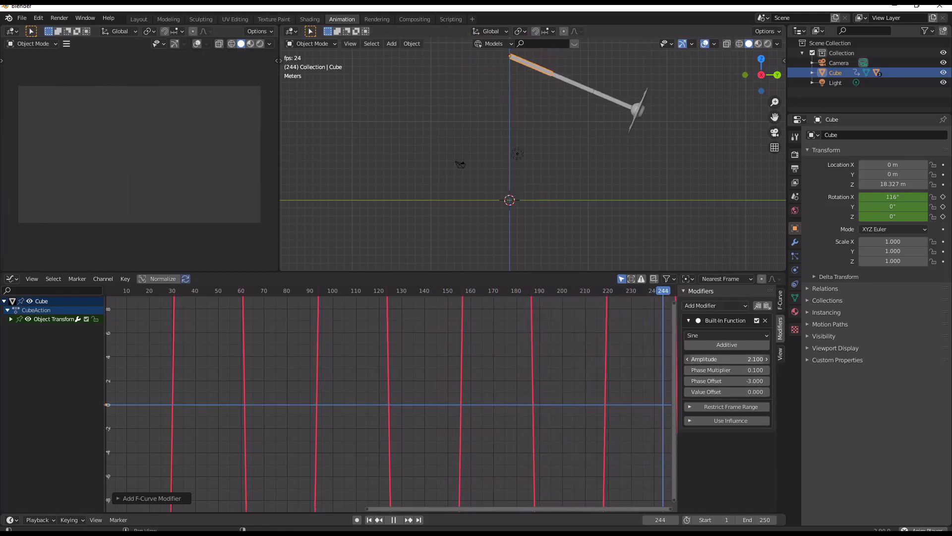
{"action": "left_click_drag", "start_coordinate": [727, 359], "coordinate": [687, 358]}
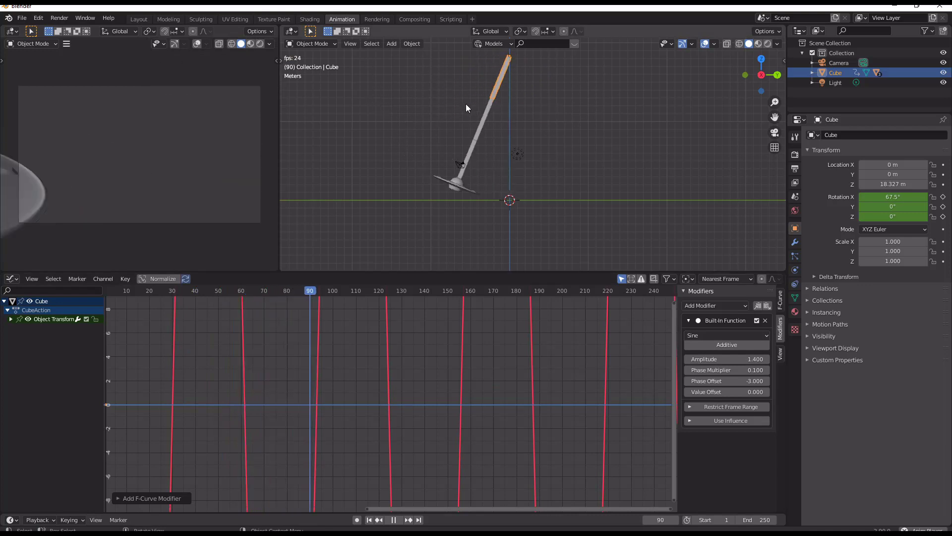
{"action": "key", "text": "space"}
Add a built-in sine modifier to Cube.001's rotation curve with phase multiplier 0.2, then play
{"action": "left_click", "coordinate": [576, 67]}
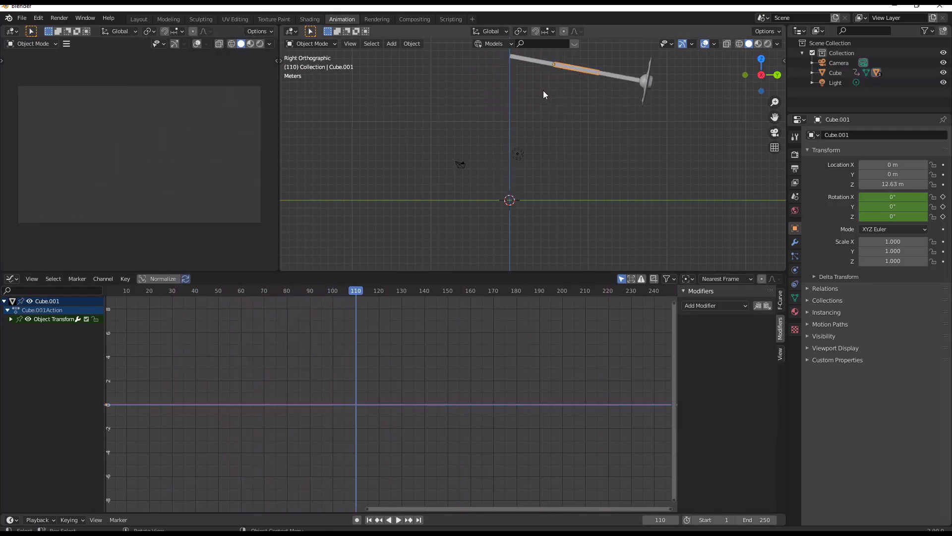
{"action": "left_click", "coordinate": [700, 305]}
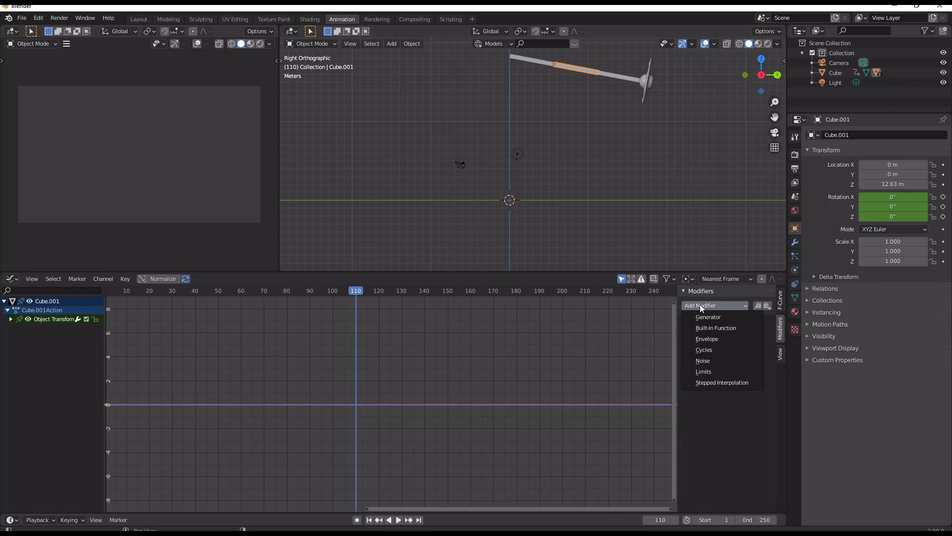
{"action": "left_click", "coordinate": [730, 329]}
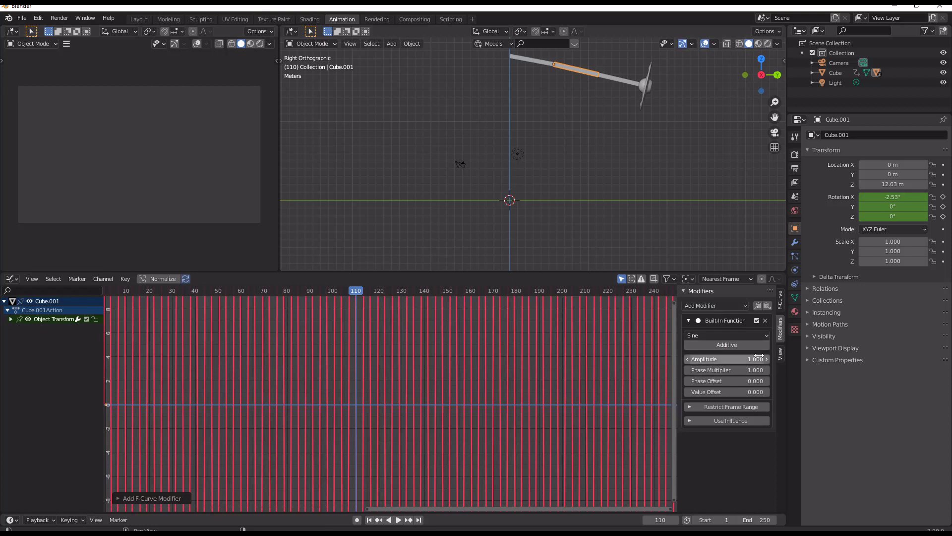
{"action": "left_click_drag", "start_coordinate": [733, 370], "coordinate": [704, 370]}
{"action": "key", "text": "space"}
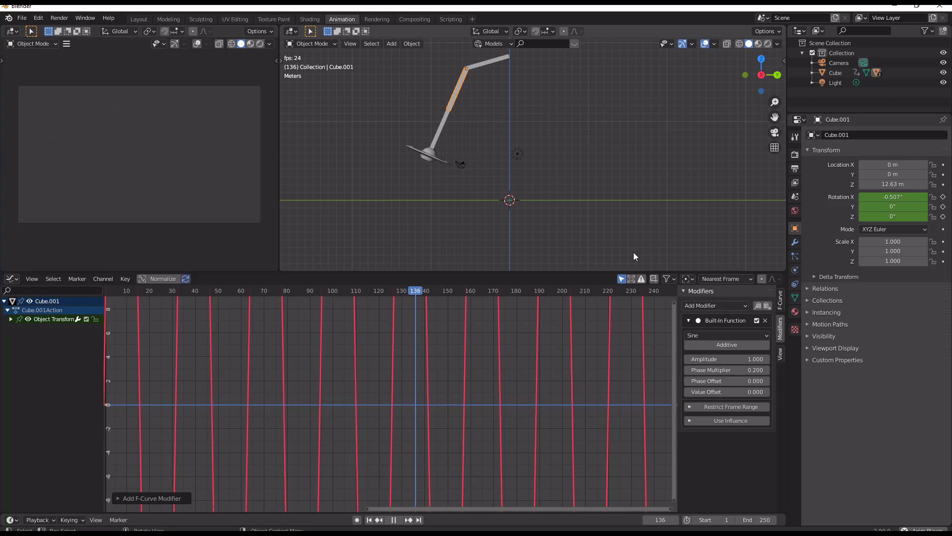
Raise the sine modifier's amplitude to 1.22
{"action": "scroll", "coordinate": [584, 143], "scroll_direction": "down", "scroll_amount": 3}
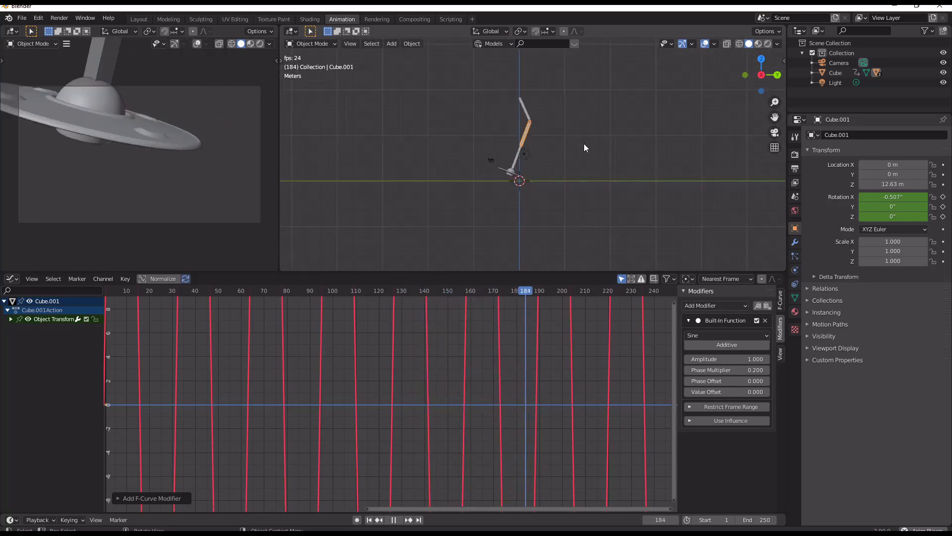
{"action": "scroll", "coordinate": [583, 147], "scroll_direction": "up", "scroll_amount": 1}
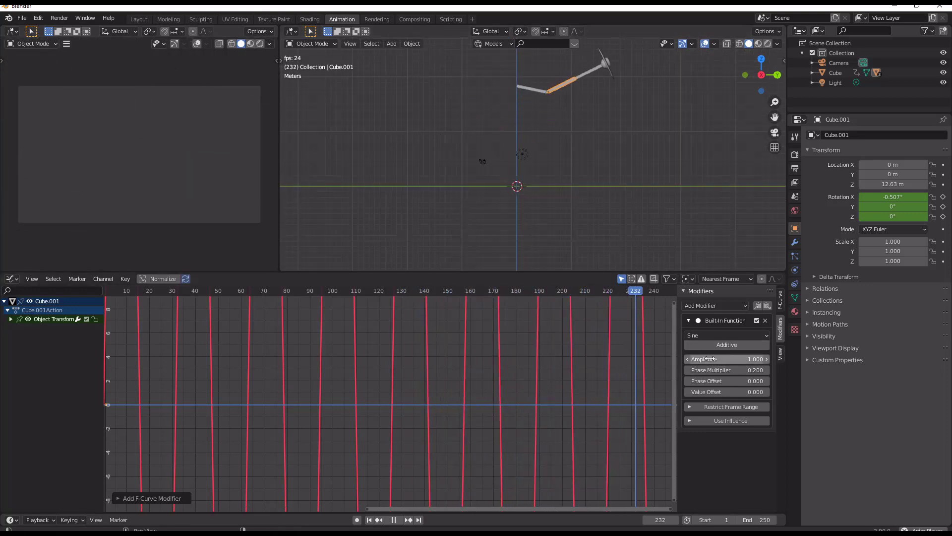
{"action": "left_click_drag", "start_coordinate": [709, 359], "coordinate": [719, 359]}
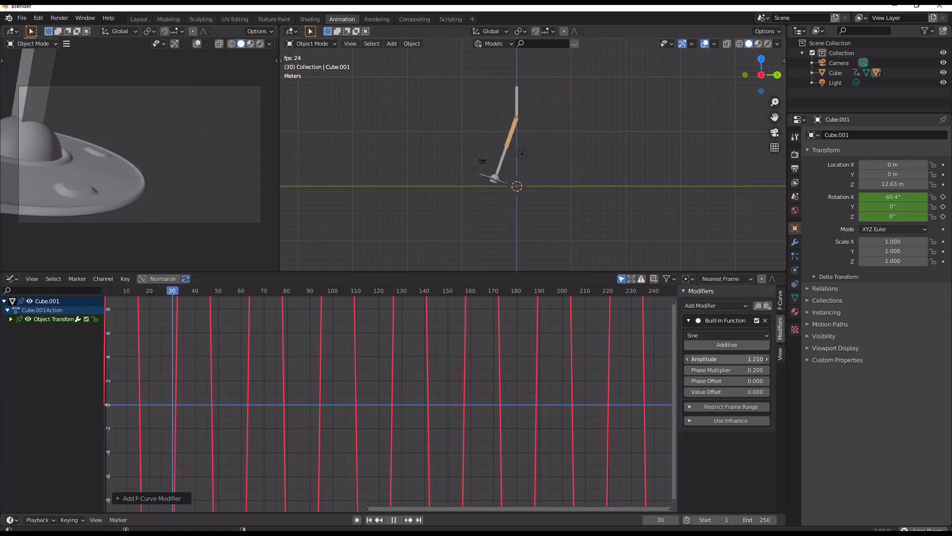
{"action": "left_click_drag", "start_coordinate": [719, 358], "coordinate": [728, 370]}
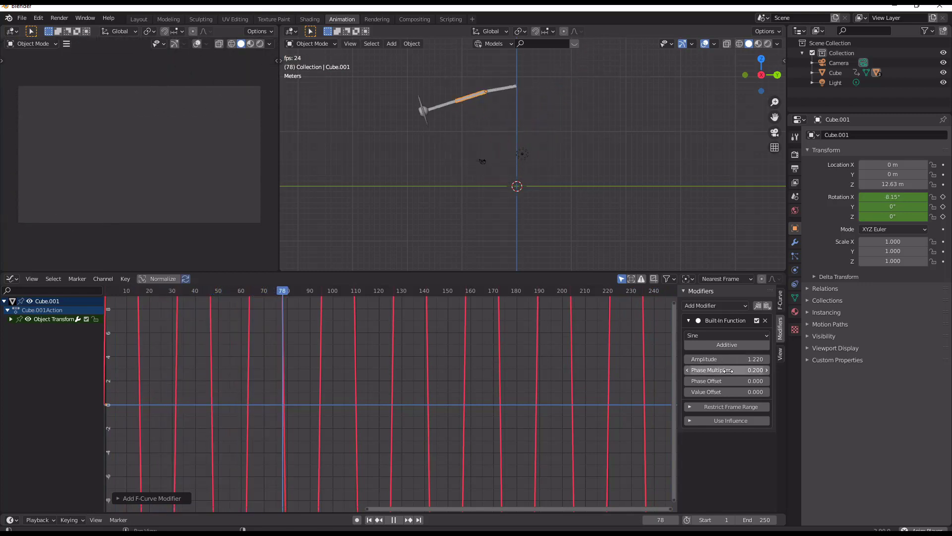
Check the swing from front and right orthographic views, stopping playback at frame 52
{"action": "middle_click_drag", "start_coordinate": [559, 248], "coordinate": [519, 118]}
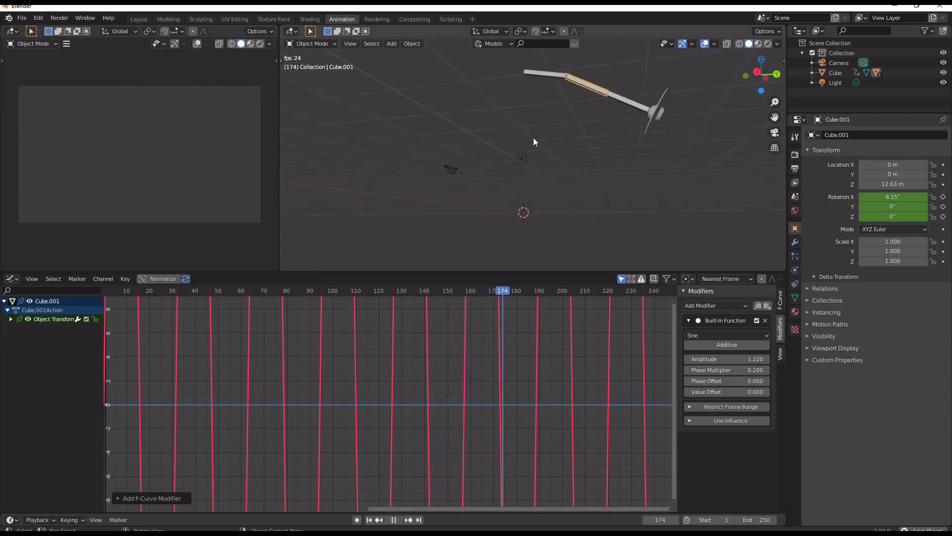
{"action": "key", "text": "KP_1"}
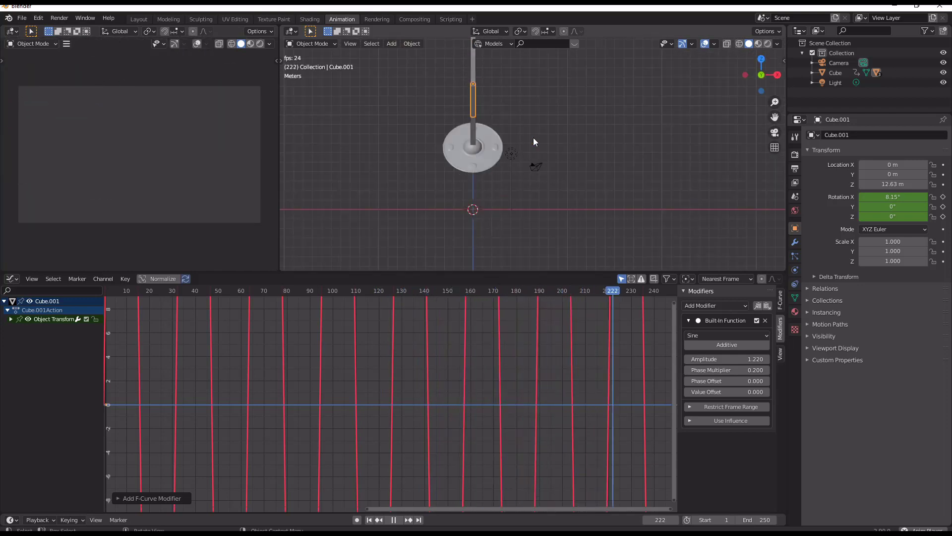
{"action": "key", "text": "KP_3"}
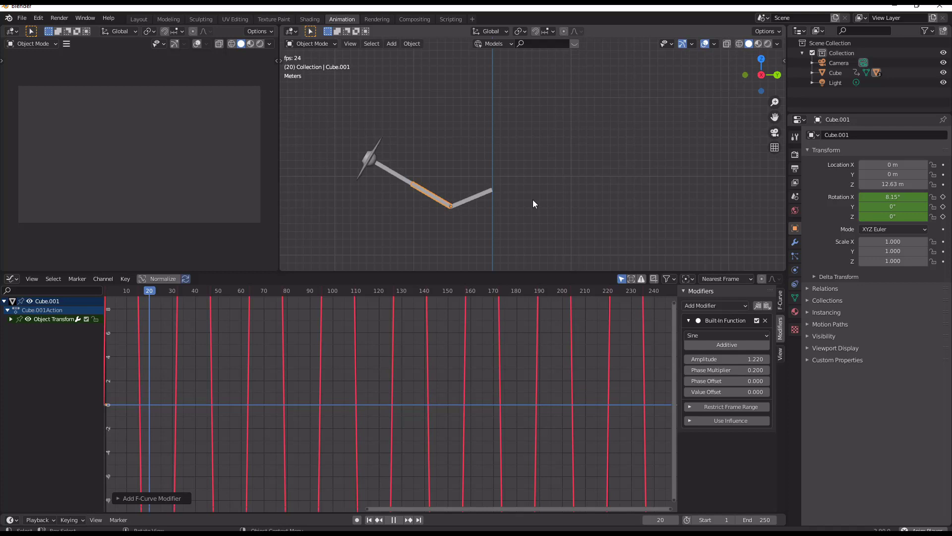
{"action": "middle_click_drag", "start_coordinate": [533, 199], "coordinate": [552, 102], "text": "shift"}
{"action": "key", "text": "space"}
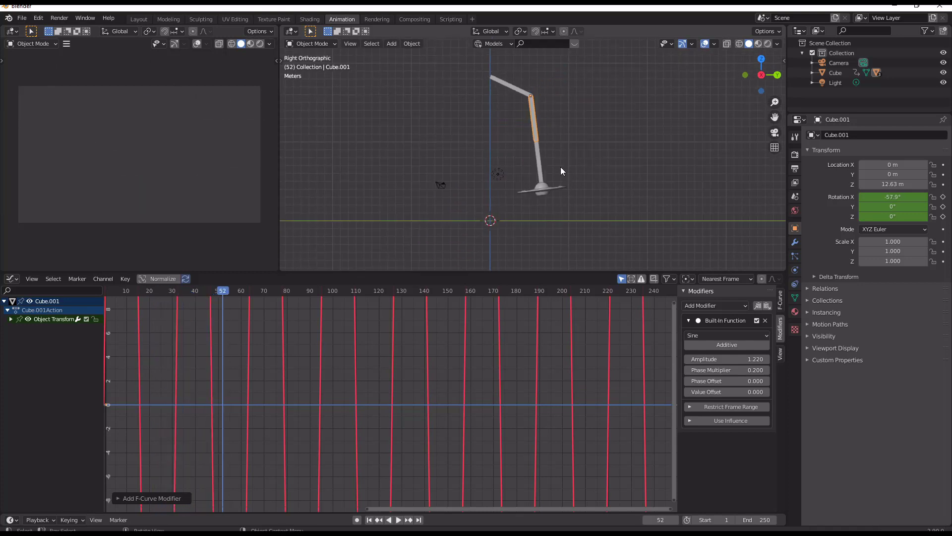
Add a built-in sine modifier to Cube.002's rotation curve with phase multiplier 0.3
{"action": "left_click", "coordinate": [537, 162]}
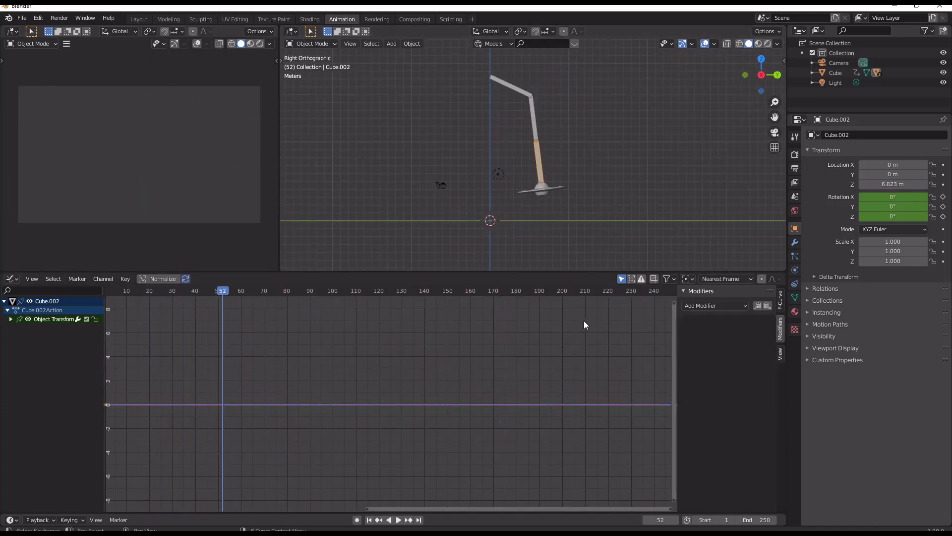
{"action": "left_click", "coordinate": [710, 306]}
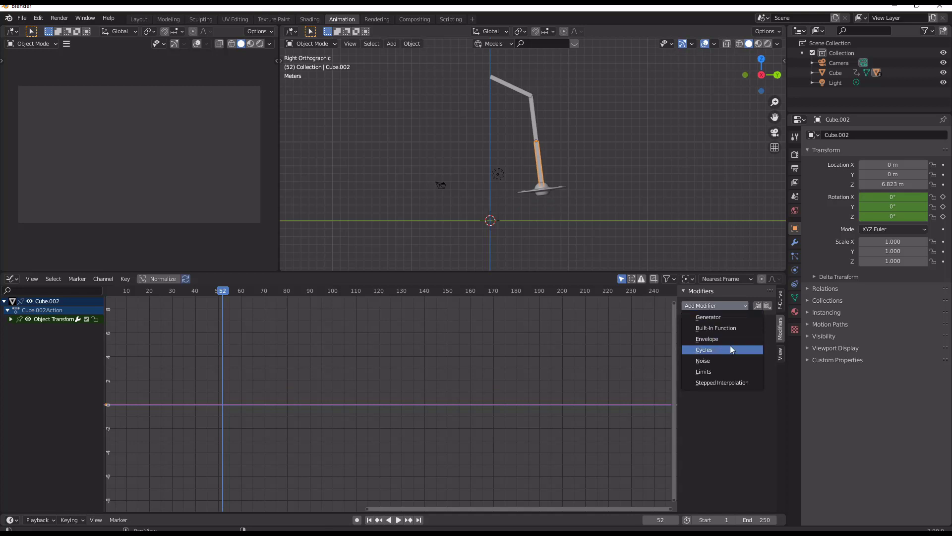
{"action": "left_click", "coordinate": [733, 330]}
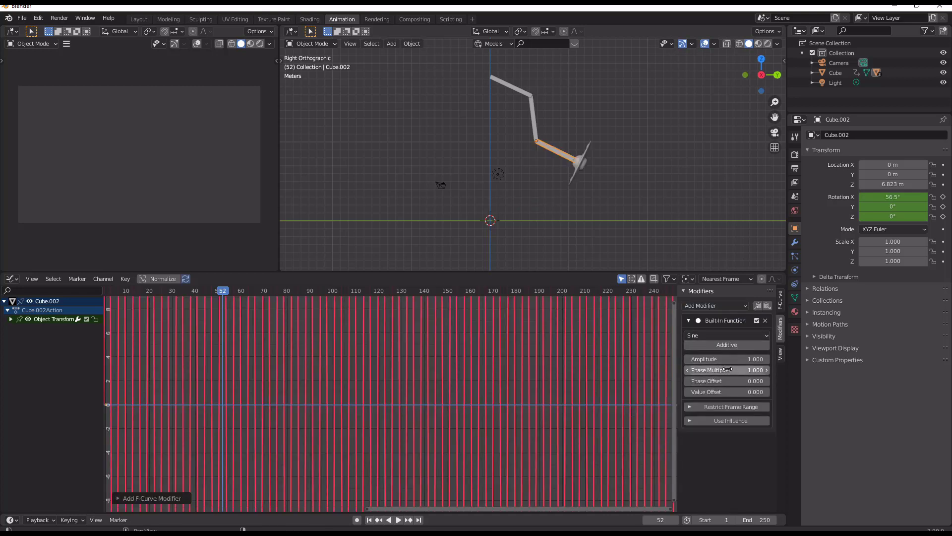
{"action": "left_click_drag", "start_coordinate": [727, 370], "coordinate": [687, 370]}
{"action": "key", "text": "space"}
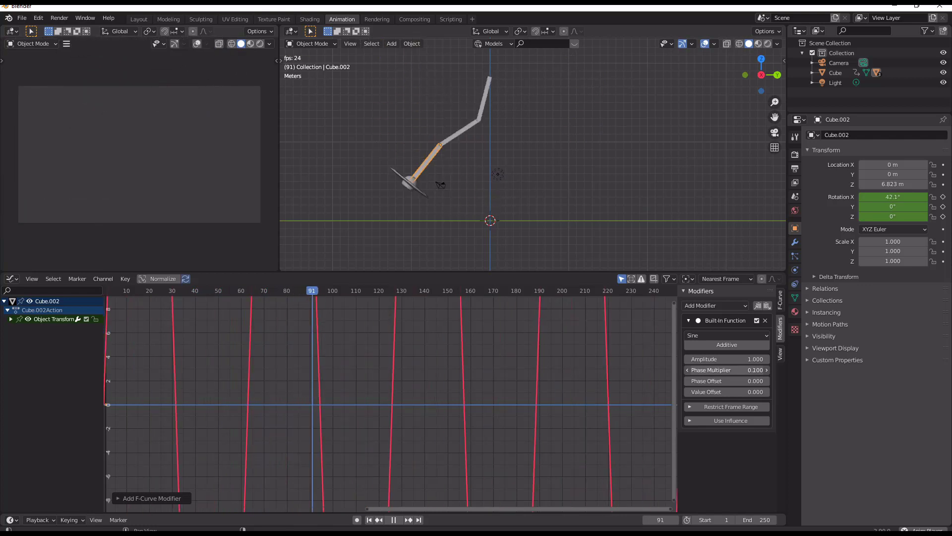
{"action": "left_click", "coordinate": [766, 370]}
{"action": "left_click", "coordinate": [767, 370]}
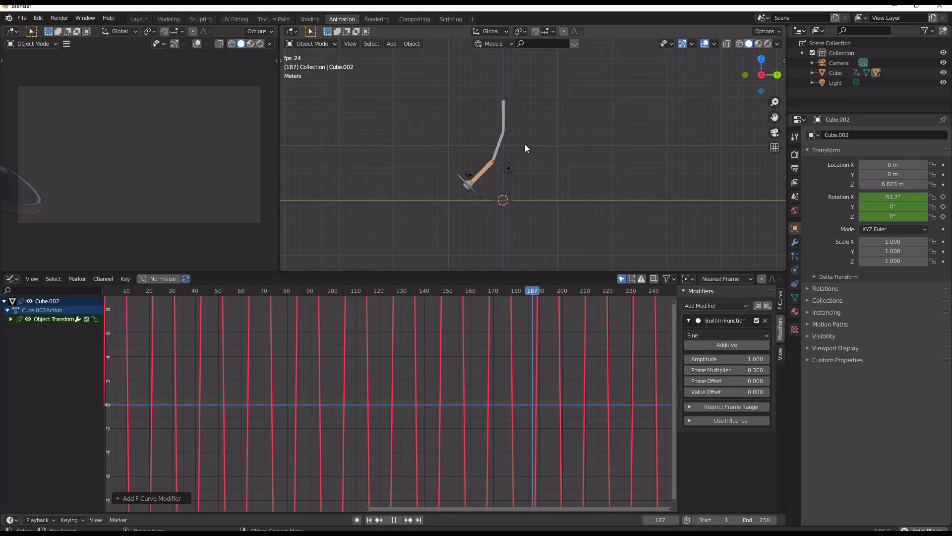
Preview the lower arm's swing from angled and right orthographic views during playback
{"action": "middle_click_drag", "start_coordinate": [525, 144], "coordinate": [515, 187]}
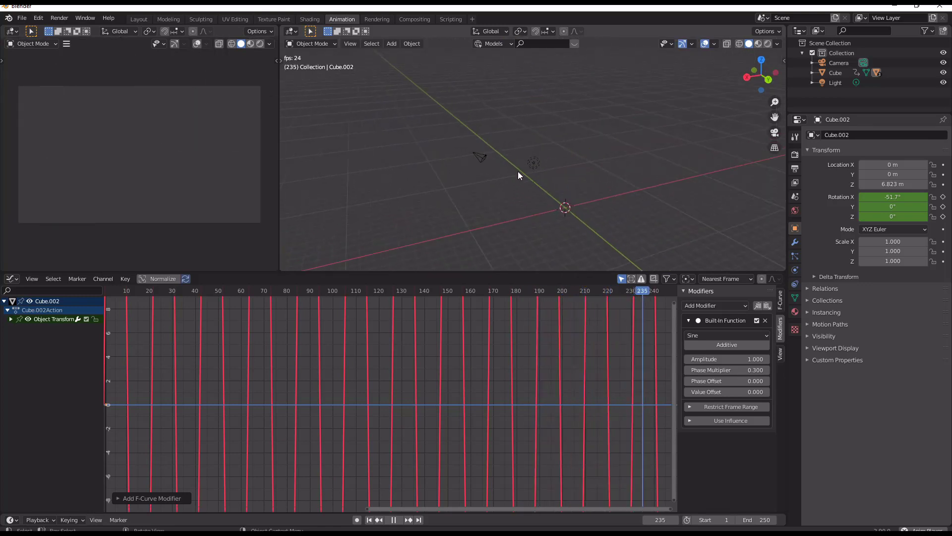
{"action": "middle_click_drag", "start_coordinate": [557, 151], "coordinate": [492, 170]}
{"action": "key", "text": "KP_3"}
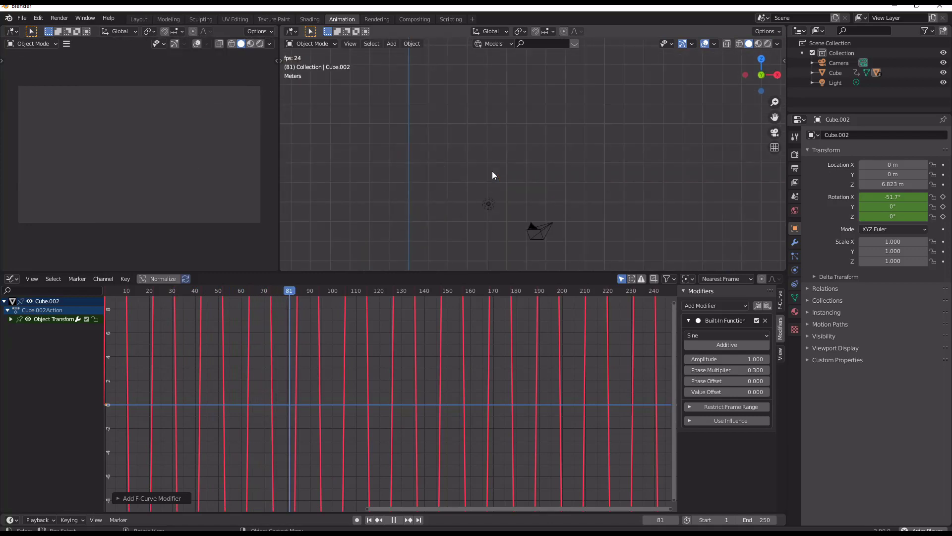
{"action": "scroll", "coordinate": [485, 195], "scroll_direction": "down", "scroll_amount": 3}
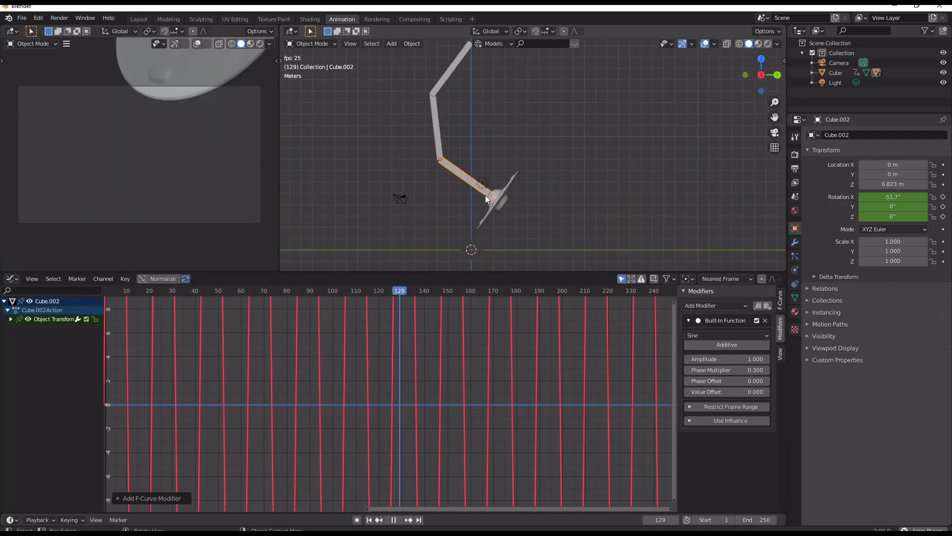
{"action": "key", "text": "space"}
{"action": "scroll", "coordinate": [490, 182], "scroll_direction": "down", "scroll_amount": 2}
{"action": "middle_click_drag", "start_coordinate": [488, 157], "coordinate": [440, 150]}
{"action": "key", "text": "space"}
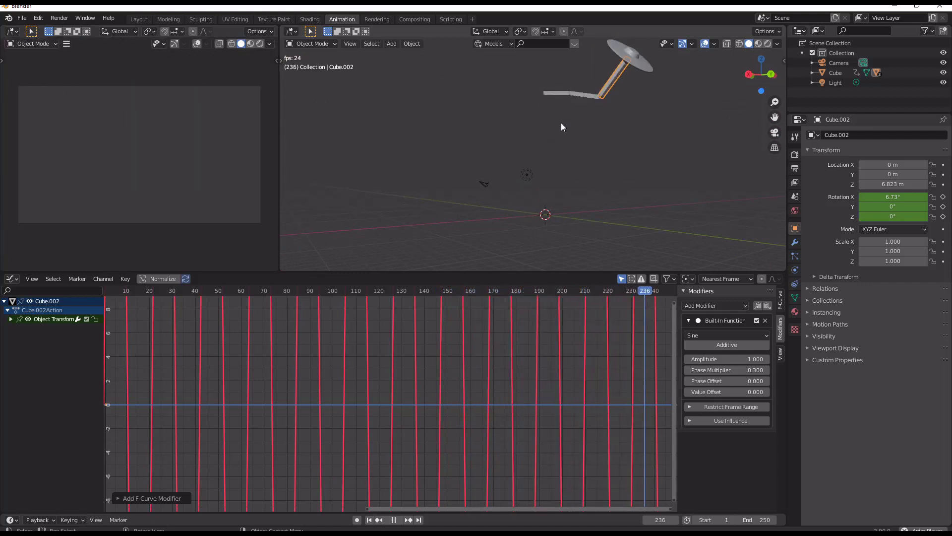
{"action": "key", "text": "space"}
{"action": "middle_click_drag", "start_coordinate": [583, 100], "coordinate": [589, 178]}
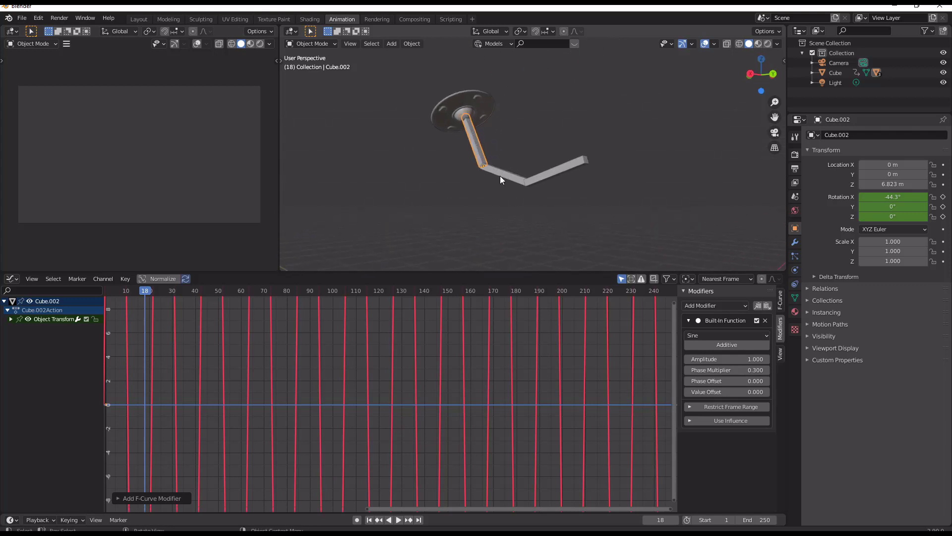
Add a second built-in sine modifier to Cube.001's Z Euler Rotation curve
{"action": "left_click", "coordinate": [500, 180]}
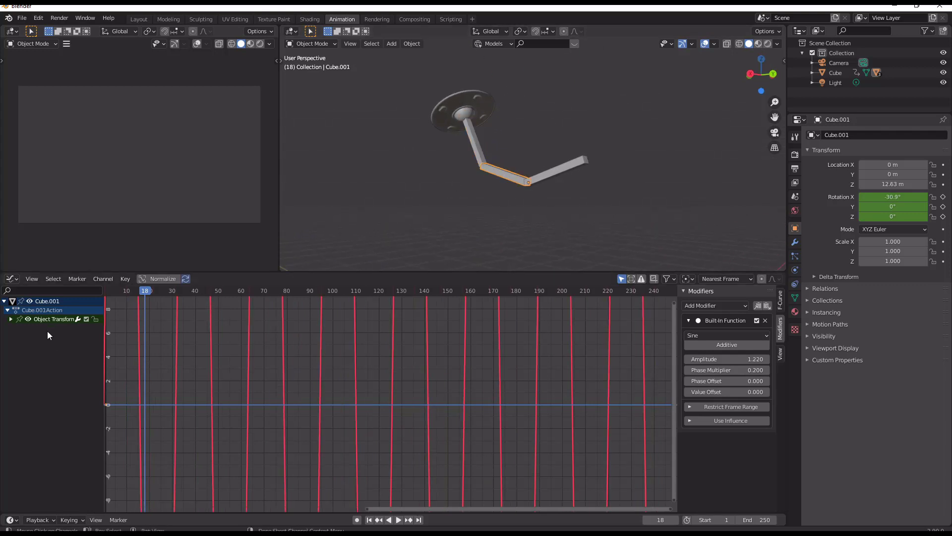
{"action": "left_click", "coordinate": [7, 321]}
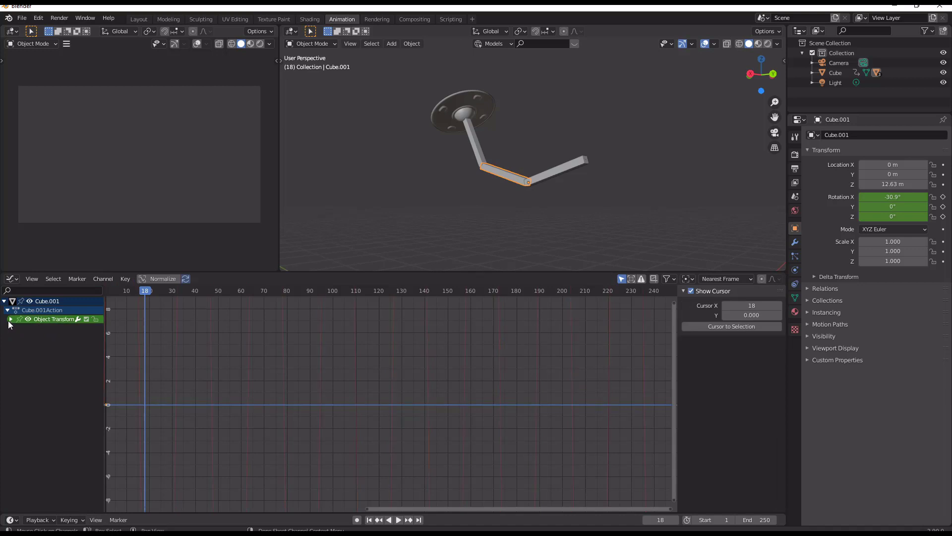
{"action": "left_click", "coordinate": [38, 338]}
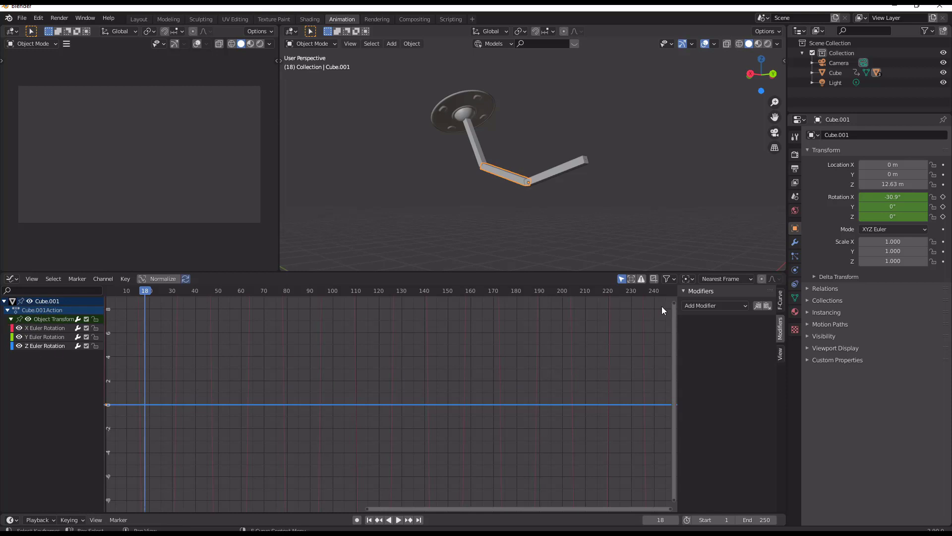
{"action": "left_click", "coordinate": [715, 305]}
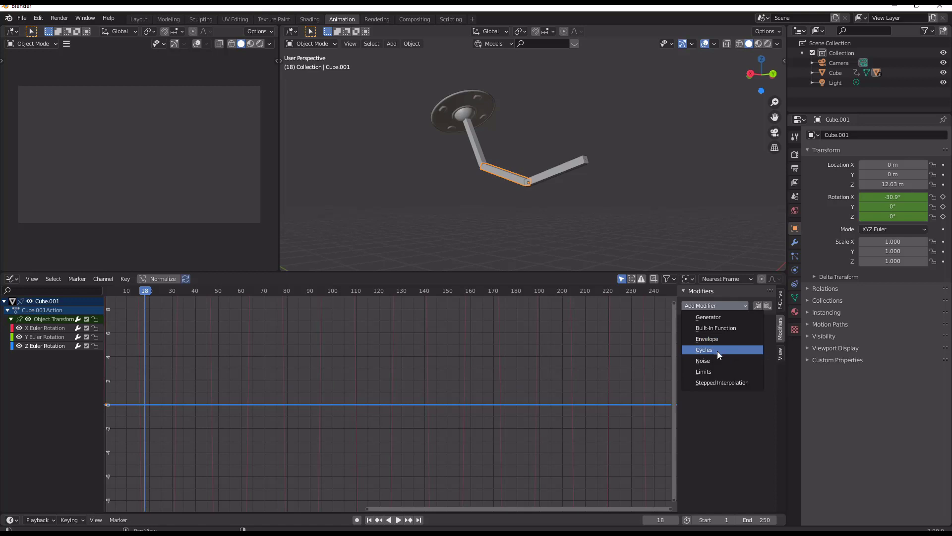
{"action": "left_click", "coordinate": [717, 329]}
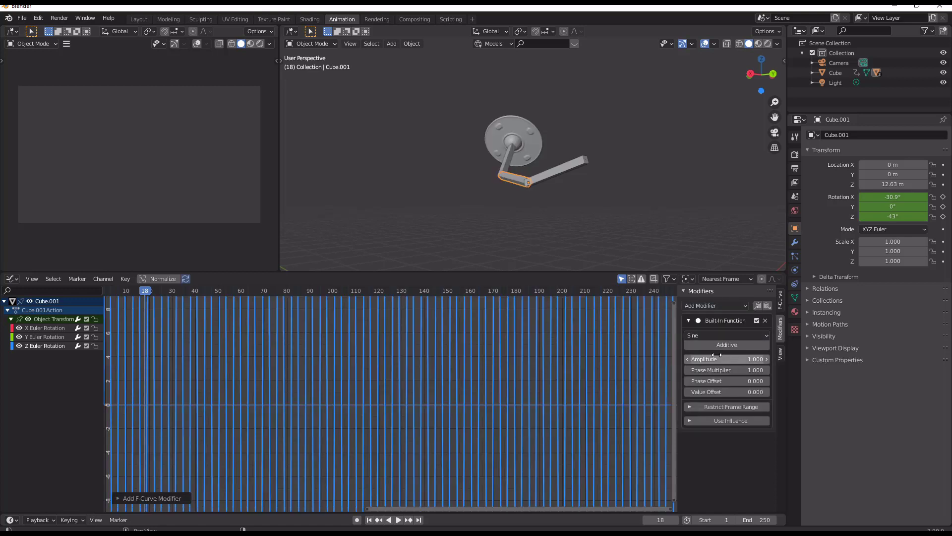
Play the animation and orbit around the arm to watch the swing and twist, then select the top Cube
{"action": "key", "text": "space"}
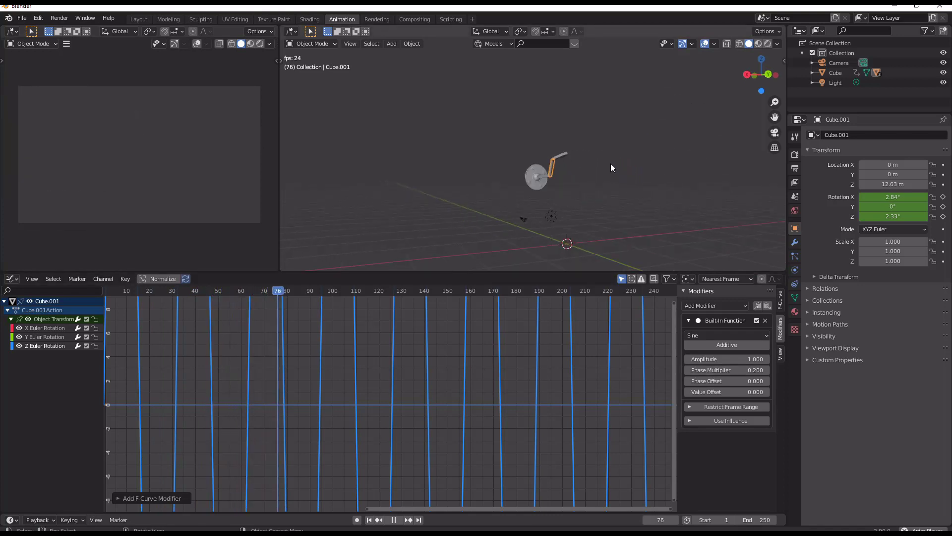
{"action": "middle_click_drag", "start_coordinate": [611, 163], "coordinate": [656, 183]}
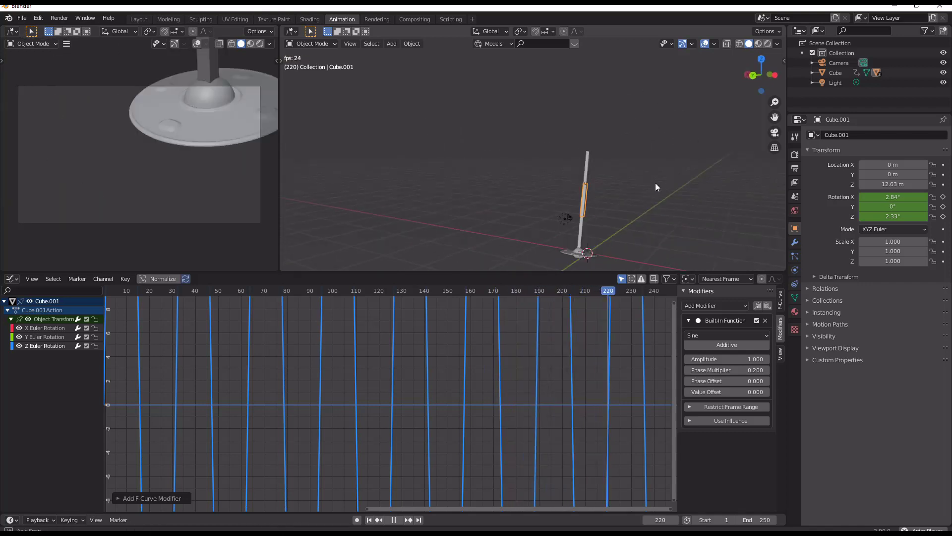
{"action": "mouse_move", "coordinate": [555, 183]}
{"action": "middle_mouse_down"}
{"action": "mouse_move", "coordinate": [589, 190]}
{"action": "mouse_move", "coordinate": [627, 180]}
{"action": "mouse_move", "coordinate": [563, 161]}
{"action": "mouse_move", "coordinate": [557, 192]}
{"action": "middle_mouse_up"}
{"action": "left_click", "coordinate": [554, 152]}
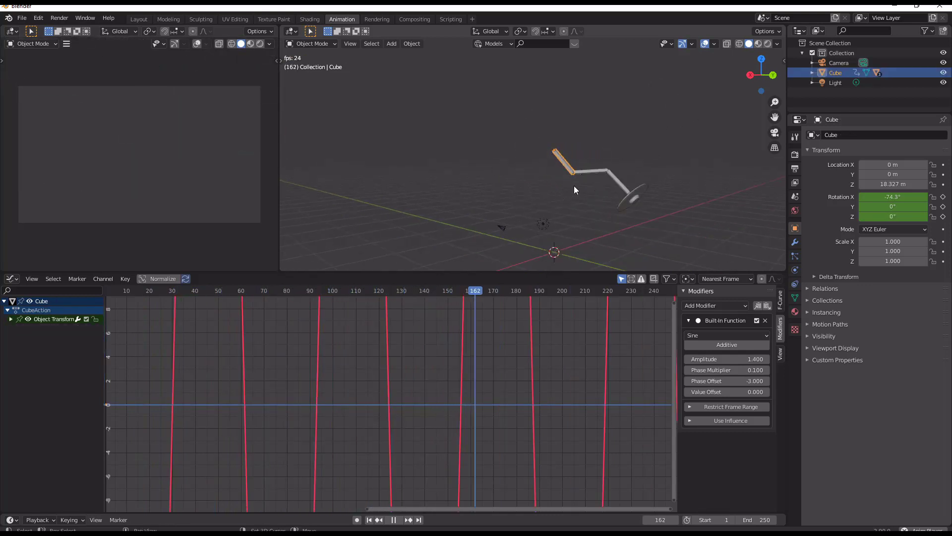
Stop playback and scale up the middle and lower arm segments, Cube.001 and Cube.002
{"action": "key", "text": "space"}
{"action": "left_click", "coordinate": [591, 174]}
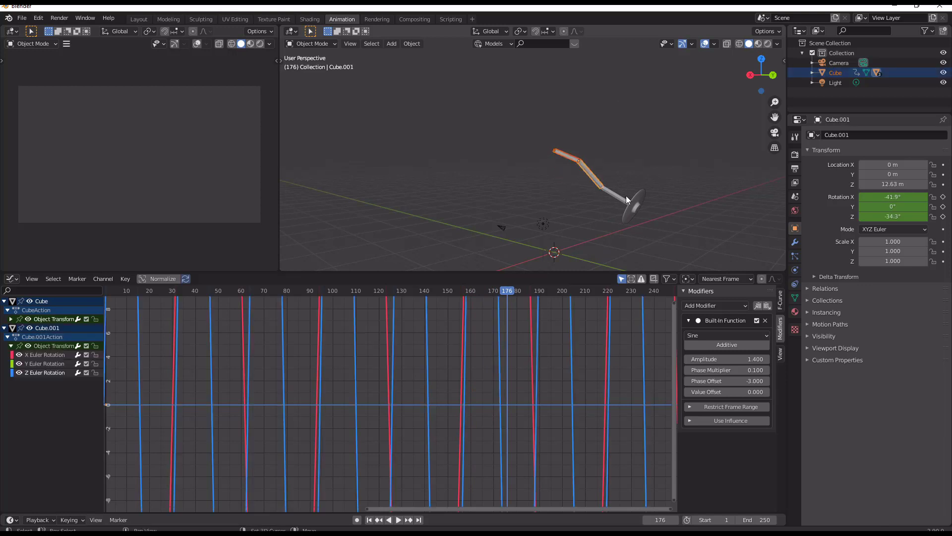
{"action": "left_click", "coordinate": [623, 197], "text": "shift"}
{"action": "key", "text": "s"}
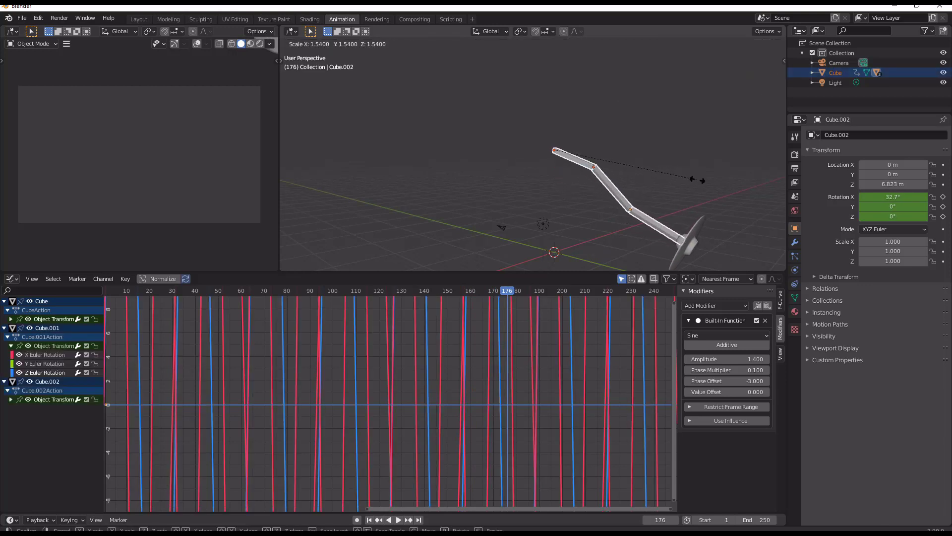
{"action": "left_click", "coordinate": [705, 188]}
Play the animation, orbiting and zooming to check the enlarged segments
{"action": "key", "text": "space"}
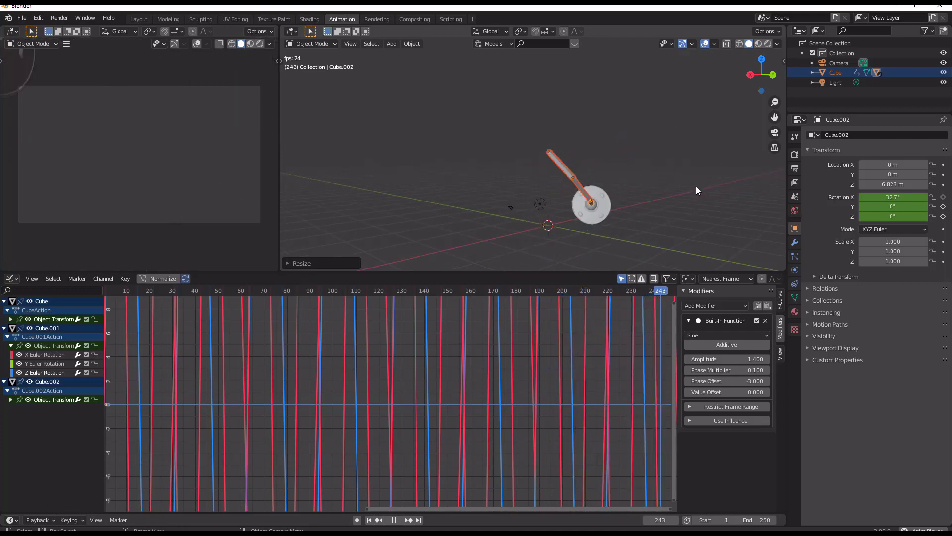
{"action": "middle_click_drag", "start_coordinate": [695, 186], "coordinate": [533, 168]}
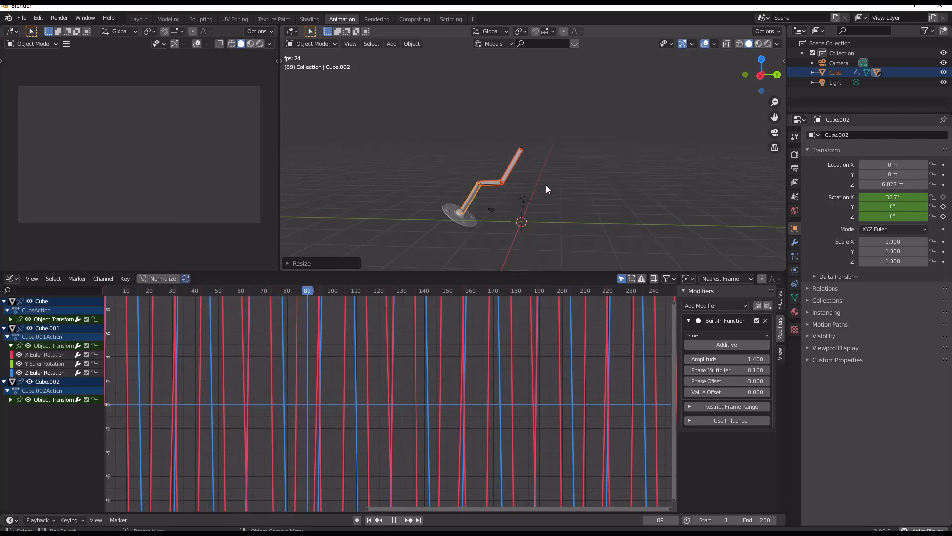
{"action": "key", "text": "space"}
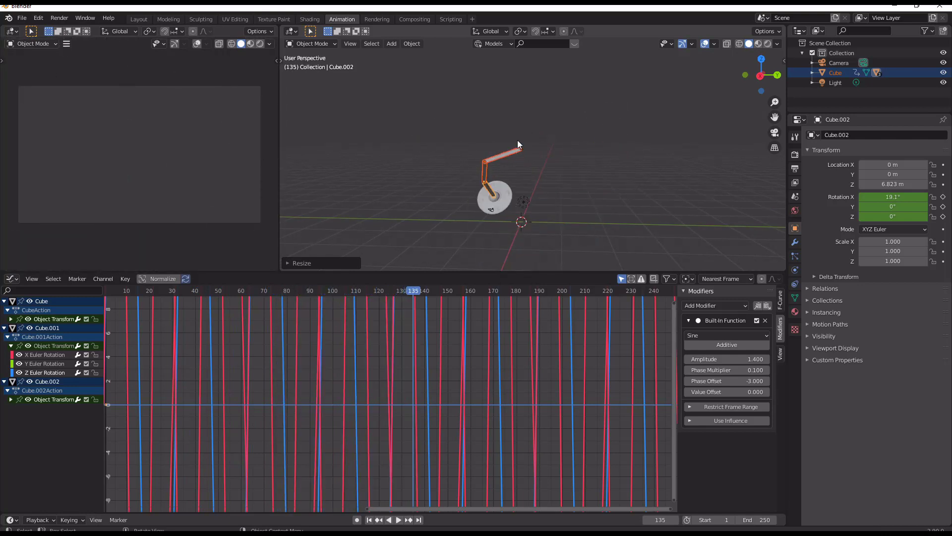
{"action": "scroll", "coordinate": [511, 147], "scroll_direction": "up", "scroll_amount": 5}
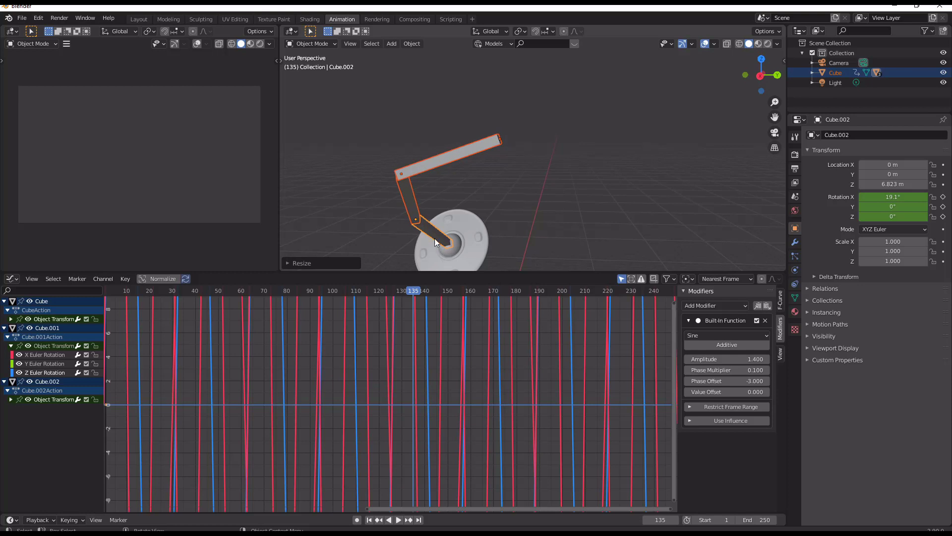
{"action": "scroll", "coordinate": [504, 195], "scroll_direction": "down", "scroll_amount": 2}
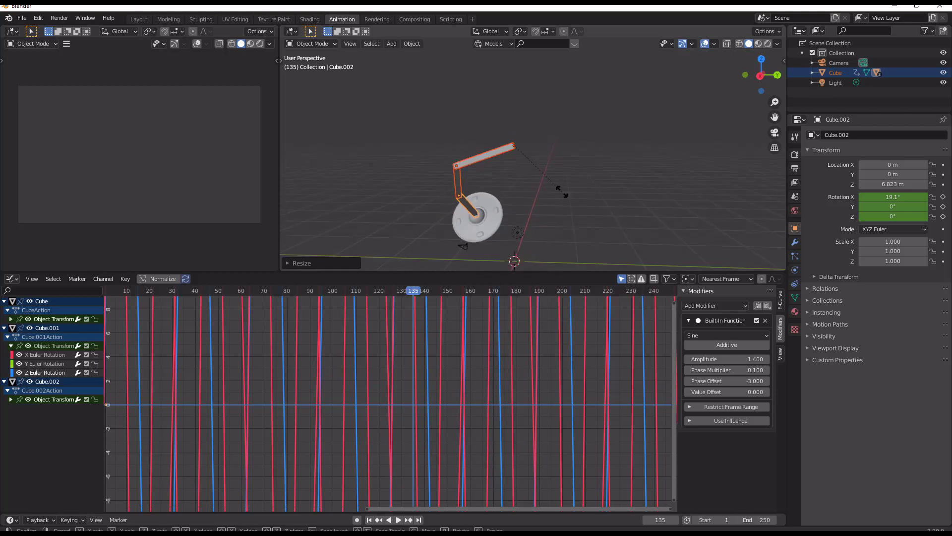
{"action": "key", "text": "space"}
{"action": "scroll", "coordinate": [580, 194], "scroll_direction": "down", "scroll_amount": 2}
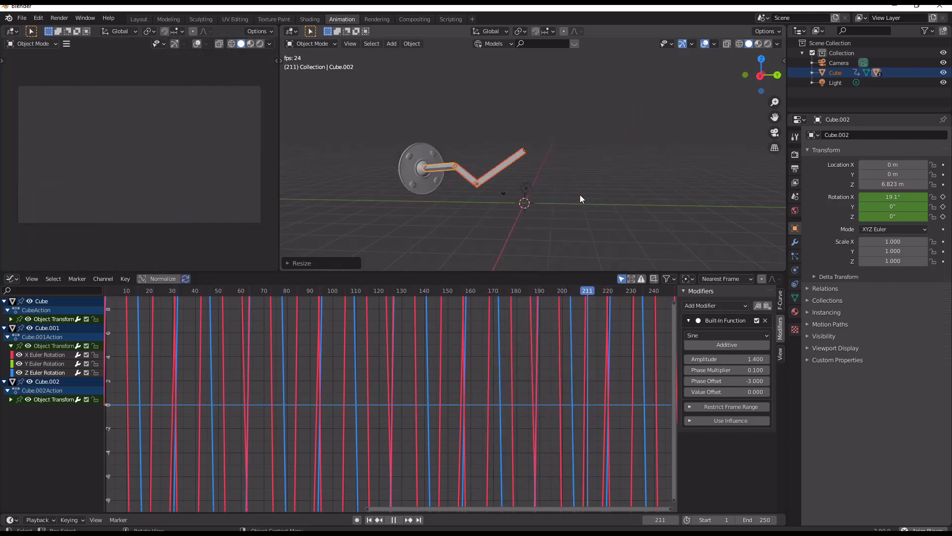
{"action": "key", "text": "space"}
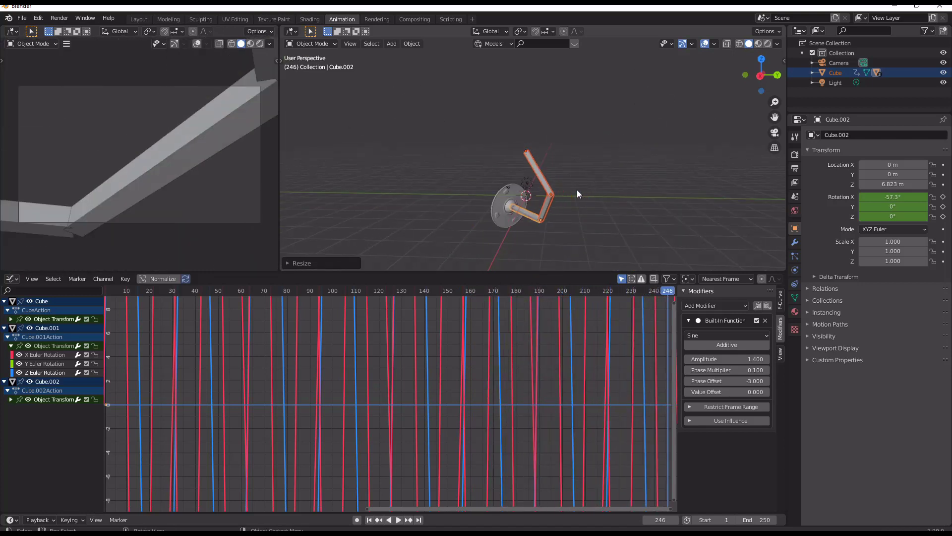
Try resizing the arm again, cancel both attempts, and clear the selection
{"action": "key", "text": "s"}
{"action": "key", "text": "Escape"}
{"action": "key", "text": "Escape"}
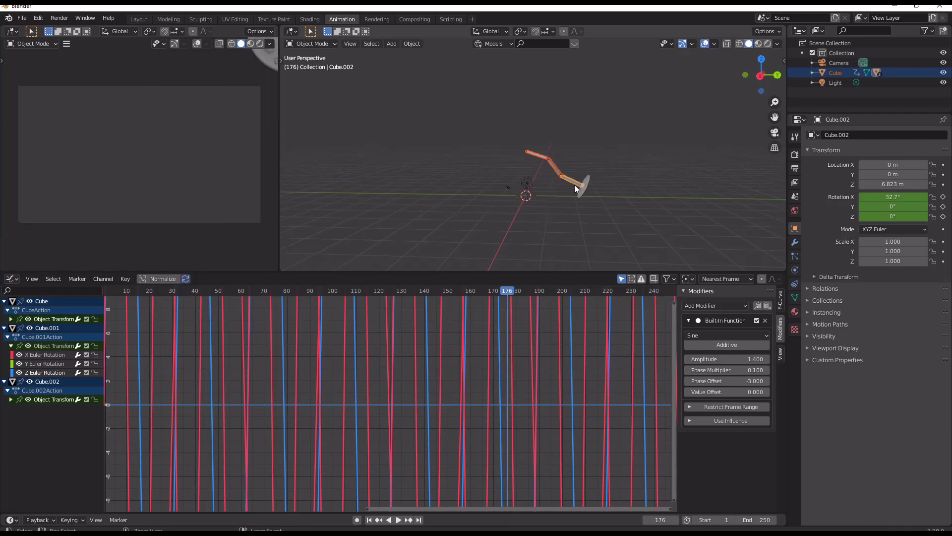
{"action": "middle_click_drag", "start_coordinate": [576, 183], "coordinate": [545, 186]}
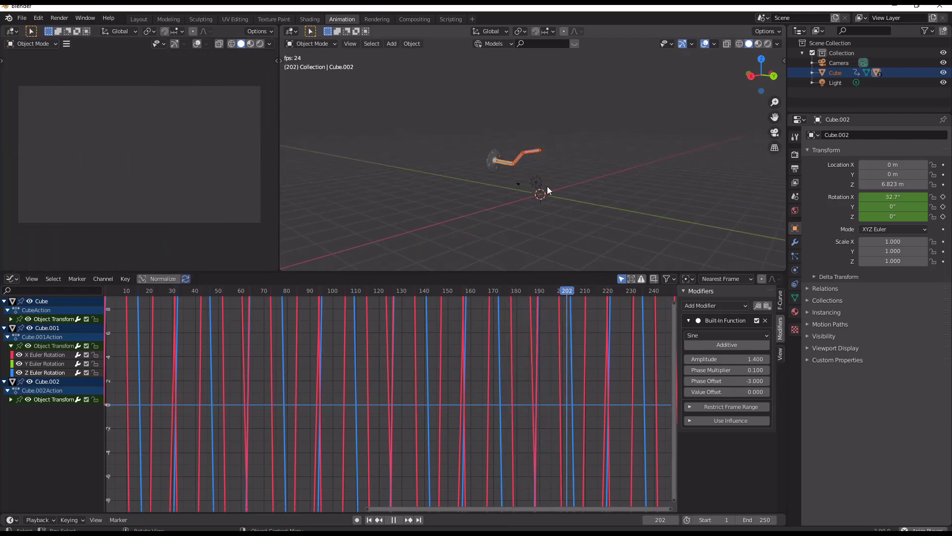
{"action": "key", "text": "s"}
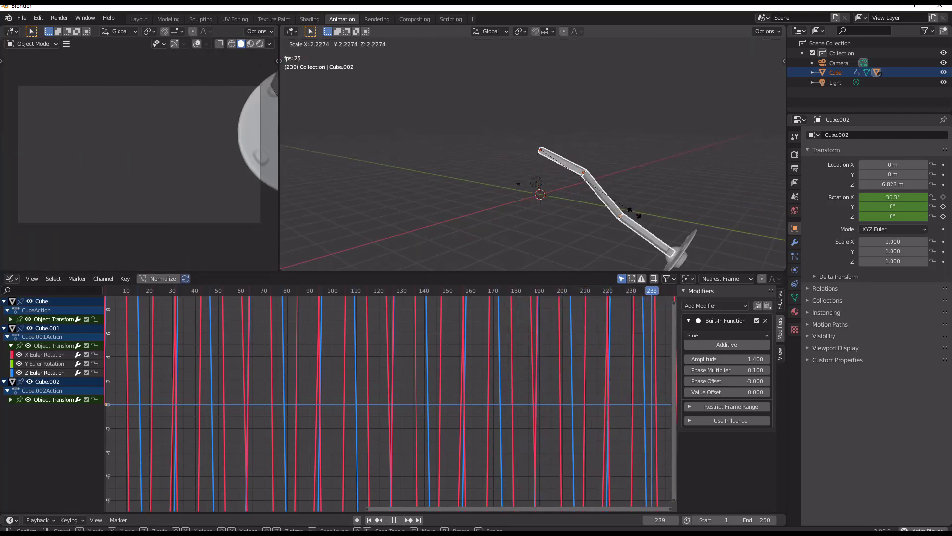
{"action": "key", "text": "Escape"}
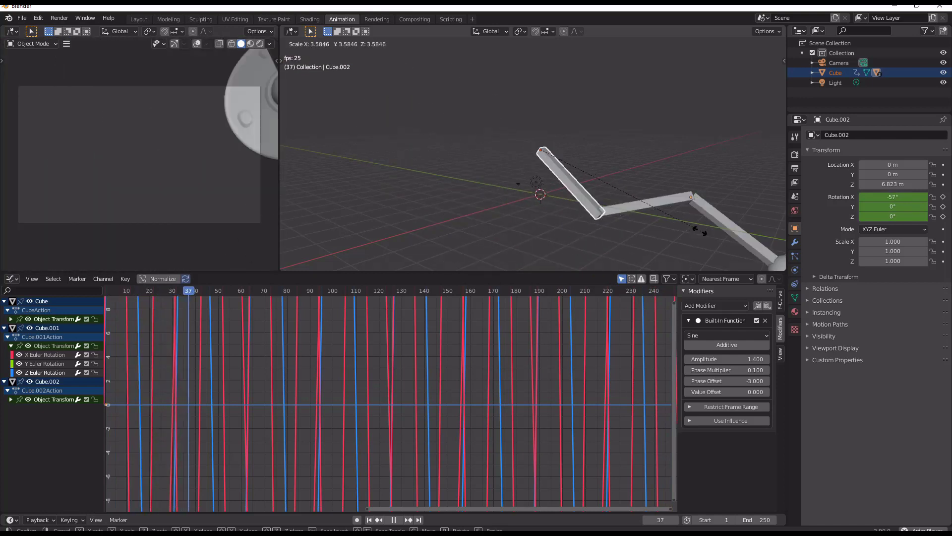
{"action": "left_click", "coordinate": [576, 183]}
{"action": "key", "text": "space"}
{"action": "middle_click_drag", "start_coordinate": [576, 183], "coordinate": [437, 141]}
Scale all three arm segments up together to about 3.1, then select the saucer disc
{"action": "left_click", "coordinate": [469, 130]}
{"action": "left_click", "coordinate": [493, 148], "text": "shift"}
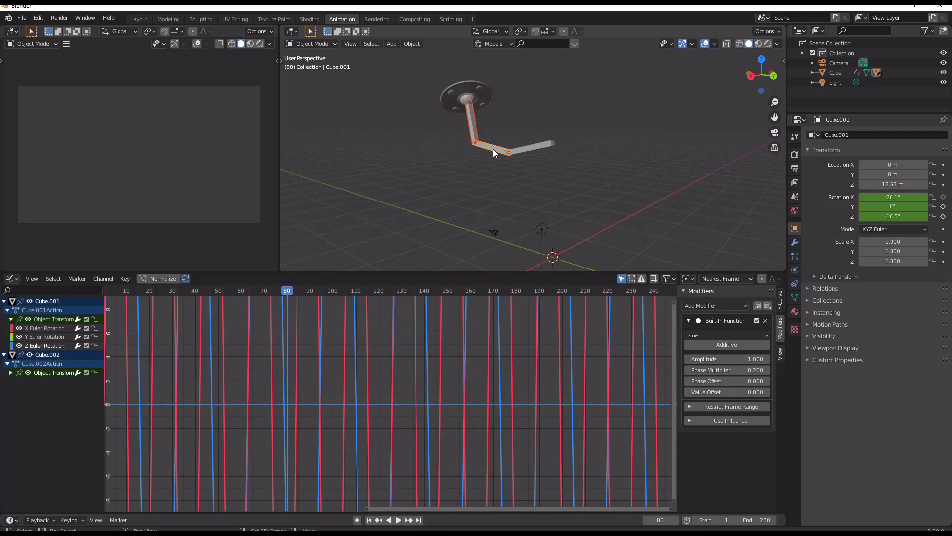
{"action": "left_click", "coordinate": [543, 146], "text": "shift"}
{"action": "key", "text": "s"}
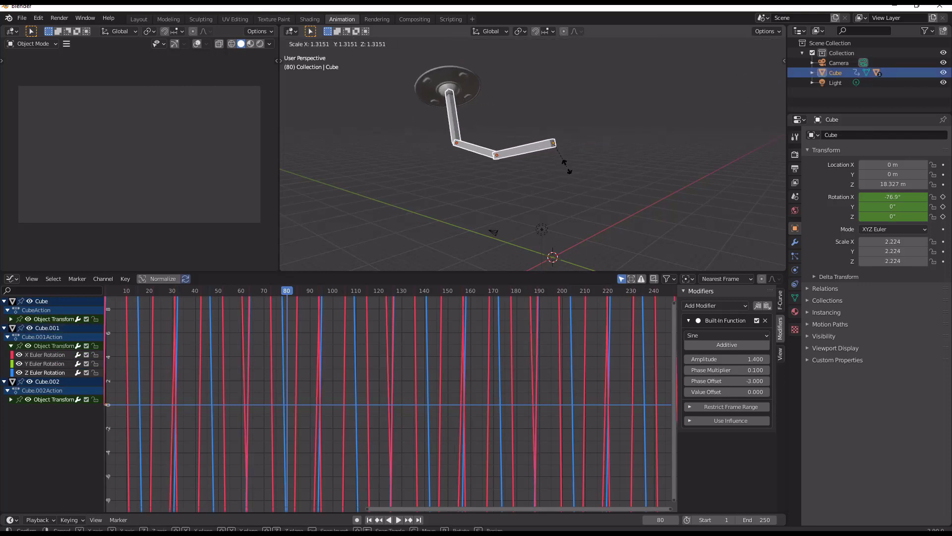
{"action": "left_click", "coordinate": [575, 173]}
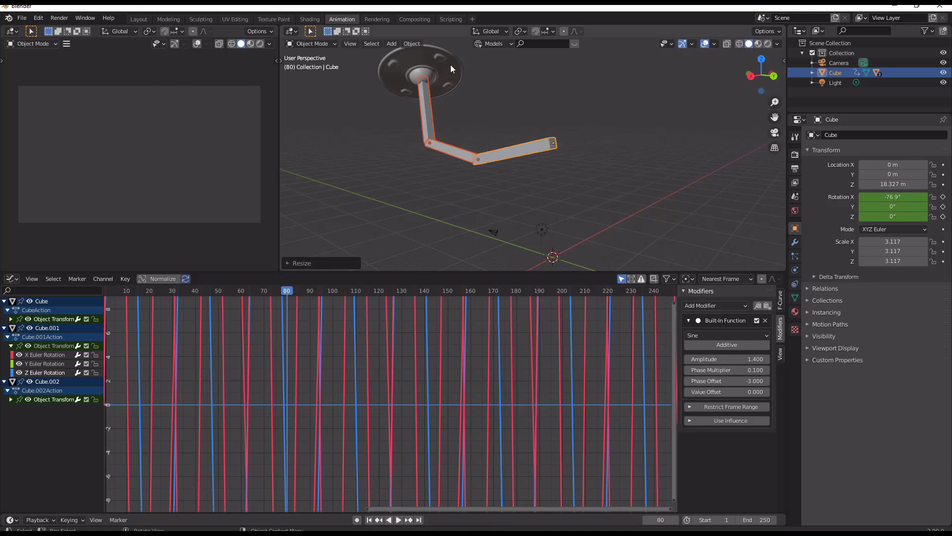
{"action": "left_click", "coordinate": [451, 65]}
Shrink the saucer disc to 0.557 and start playback
{"action": "key", "text": "s"}
{"action": "left_click", "coordinate": [478, 93]}
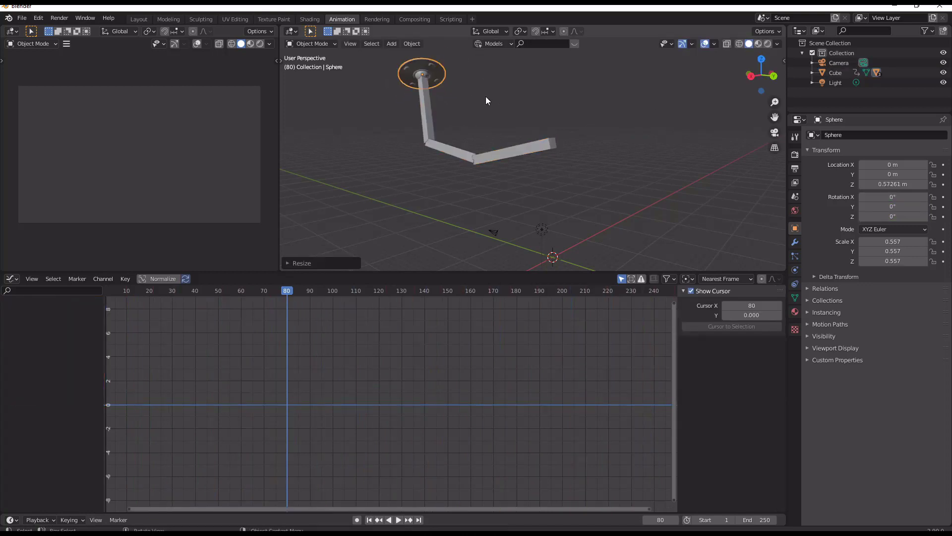
{"action": "key", "text": "space"}
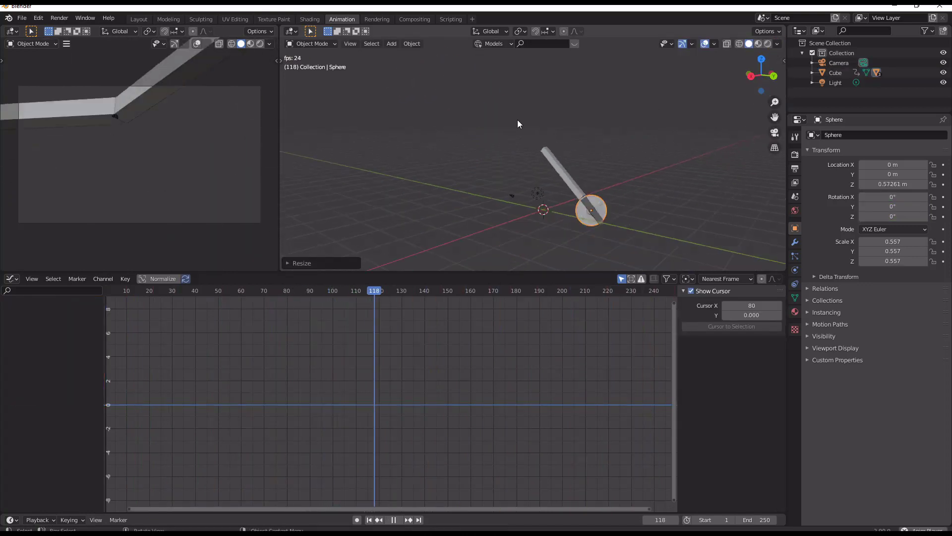
Orbit, zoom and pan the view for a close look at the swinging saucer
{"action": "middle_click_drag", "start_coordinate": [520, 122], "coordinate": [582, 157]}
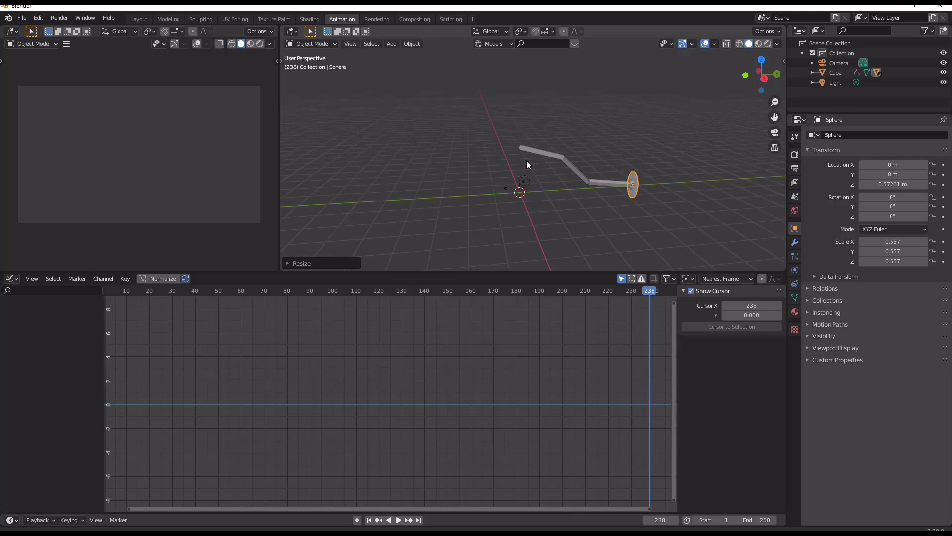
{"action": "scroll", "coordinate": [578, 174], "scroll_direction": "up", "scroll_amount": 5}
{"action": "middle_click_drag", "start_coordinate": [578, 174], "coordinate": [462, 113], "text": "shift"}
{"action": "scroll", "coordinate": [486, 130], "scroll_direction": "down", "scroll_amount": 2}
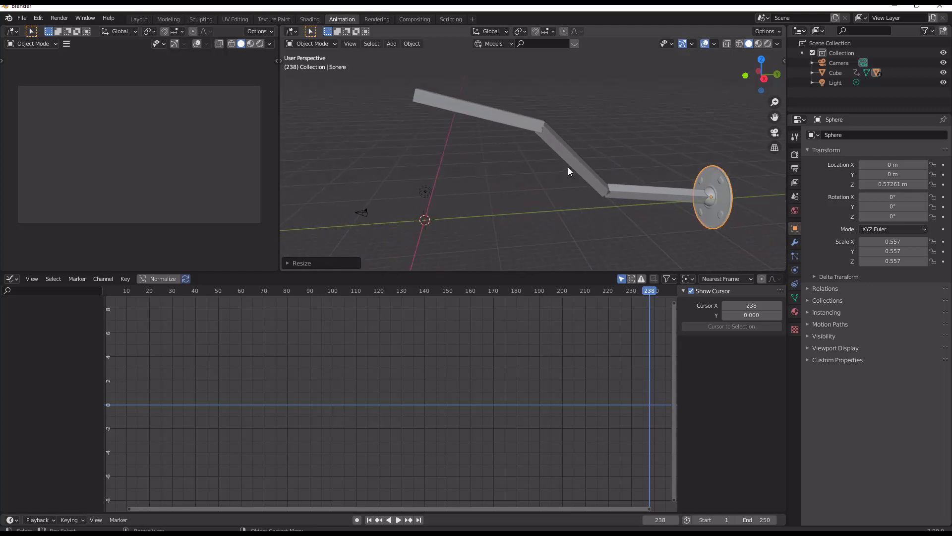
{"action": "middle_click_drag", "start_coordinate": [728, 187], "coordinate": [613, 159], "text": "shift"}
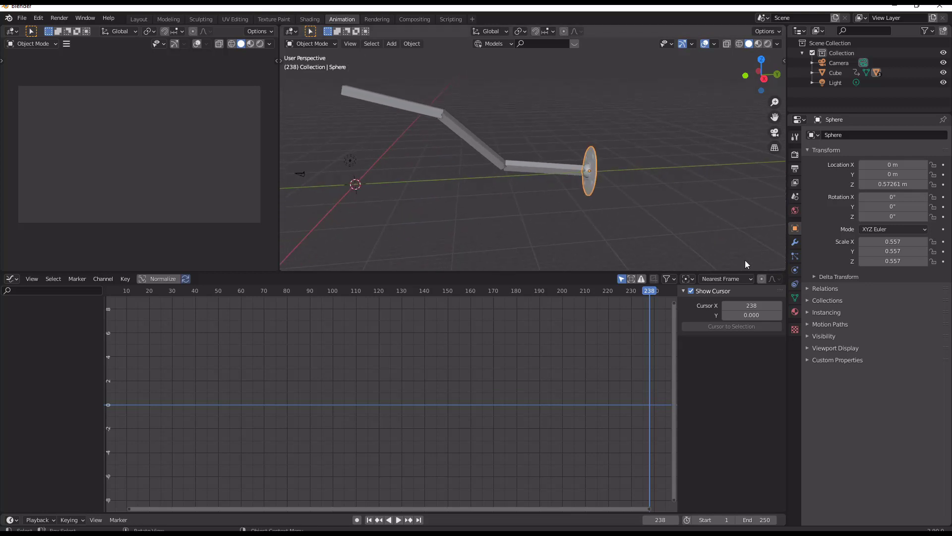
Add a Limit Rotation constraint to the saucer disc, locking X, Y and Z with influence 0.676
{"action": "left_click", "coordinate": [795, 298]}
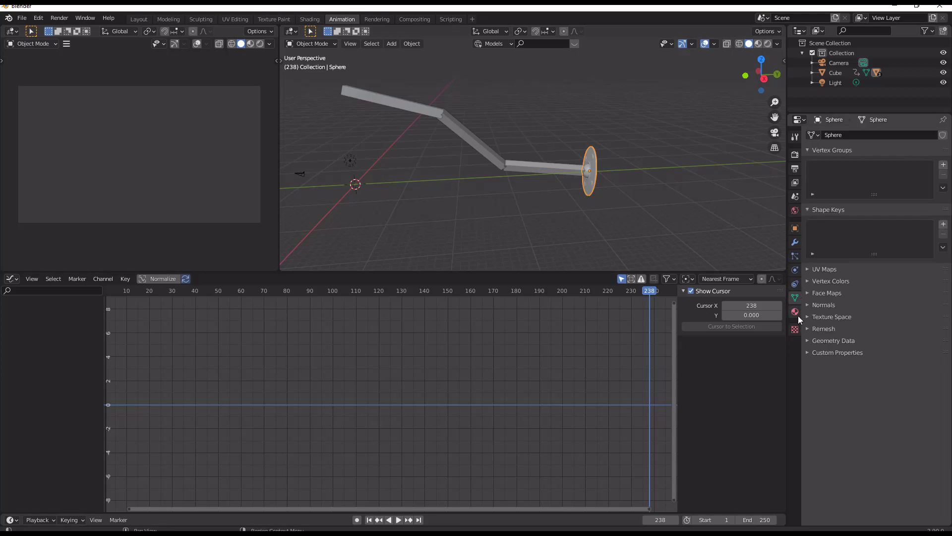
{"action": "left_click", "coordinate": [795, 284]}
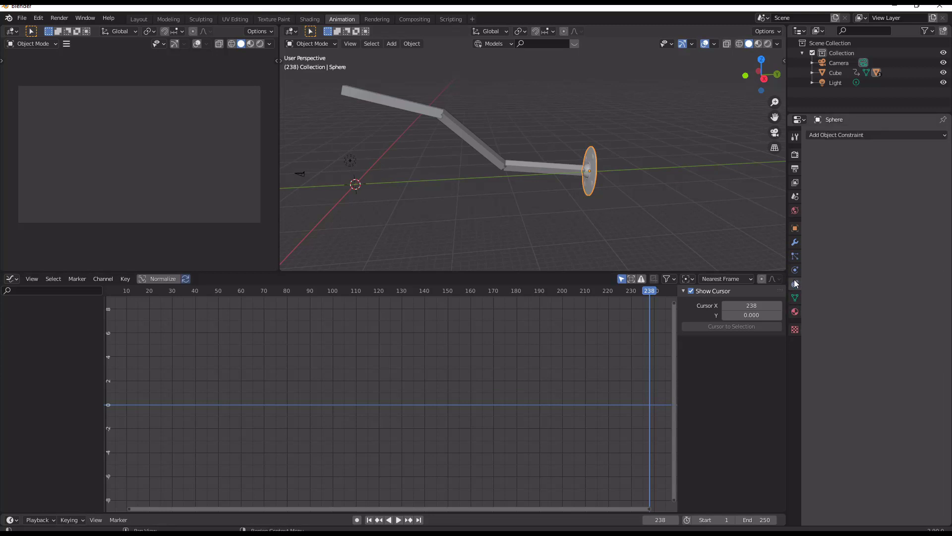
{"action": "left_click", "coordinate": [830, 134]}
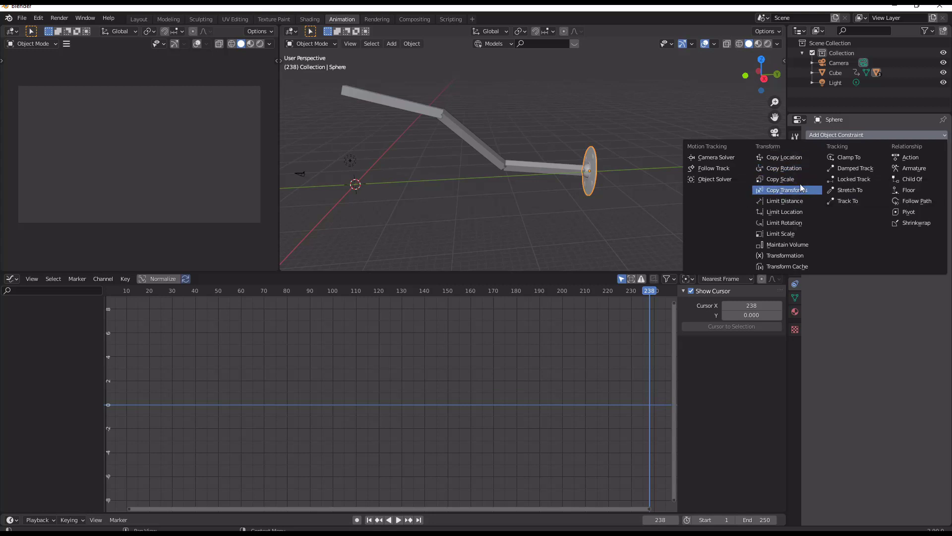
{"action": "left_click", "coordinate": [796, 223]}
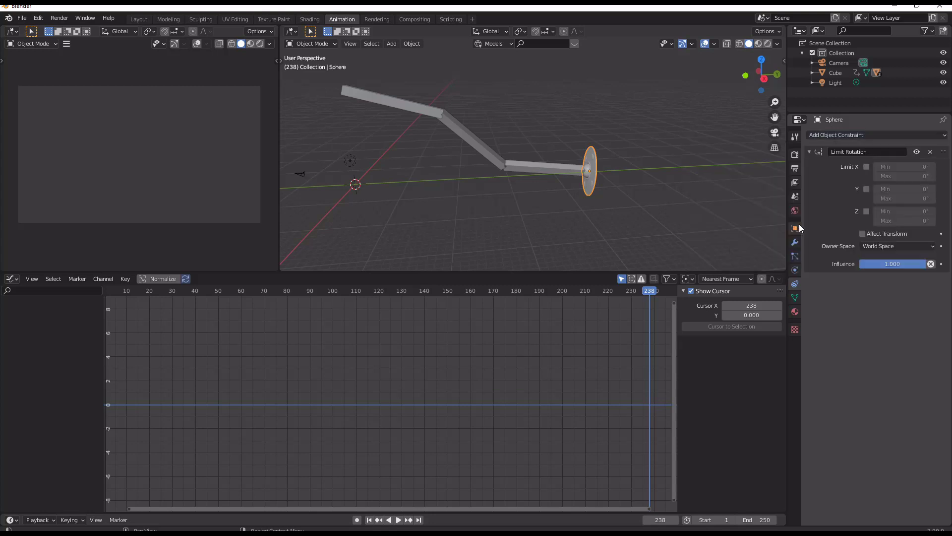
{"action": "left_click", "coordinate": [866, 167]}
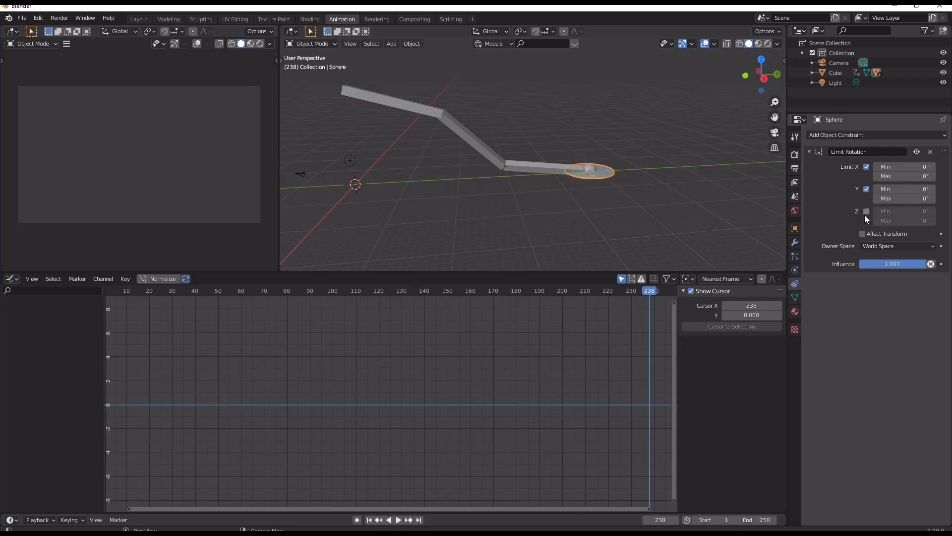
{"action": "left_click", "coordinate": [867, 212]}
{"action": "left_click_drag", "start_coordinate": [912, 265], "coordinate": [887, 263]}
Play the animation and orbit to check the limited rotation, stopping at frame 231
{"action": "key", "text": "space"}
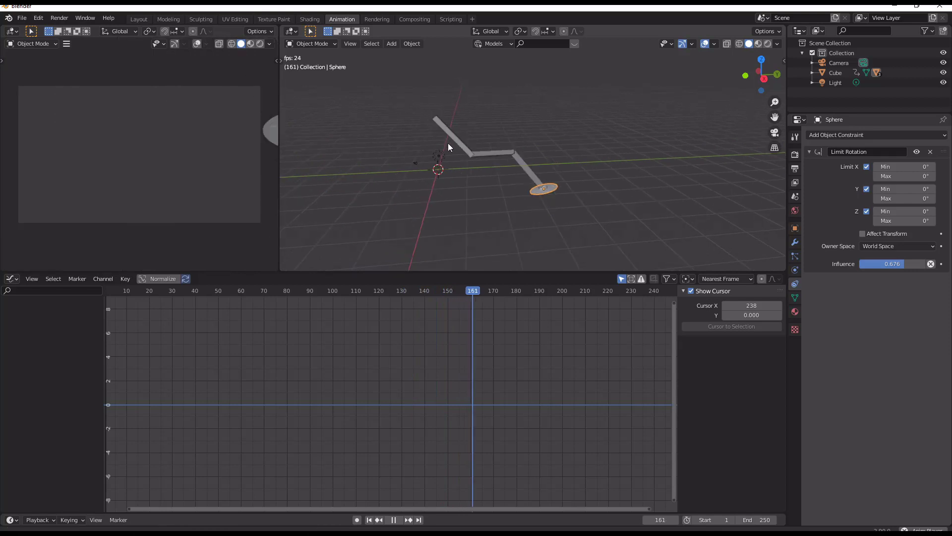
{"action": "middle_click_drag", "start_coordinate": [596, 165], "coordinate": [490, 213]}
{"action": "key", "text": "space"}
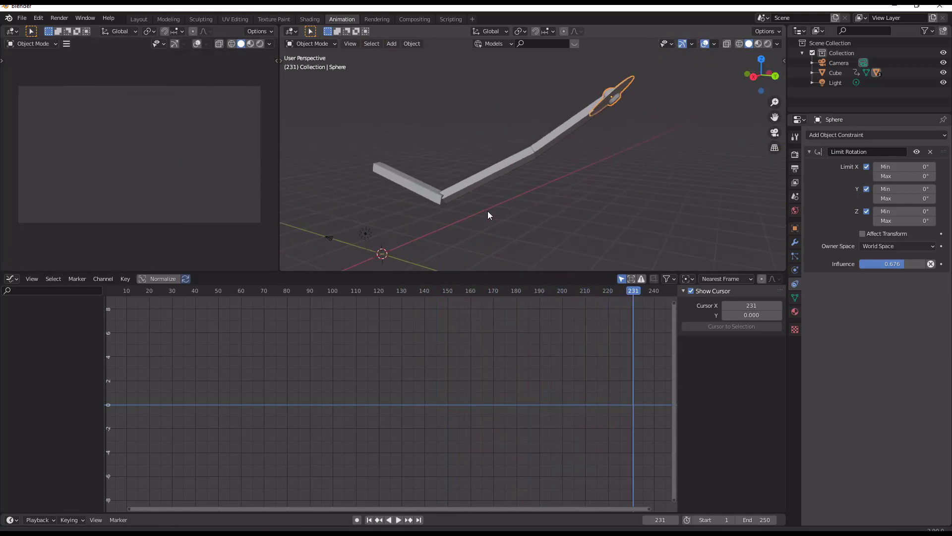
Select the three arm segments and expand the Cube object's children in the Outliner
{"action": "left_click", "coordinate": [583, 125]}
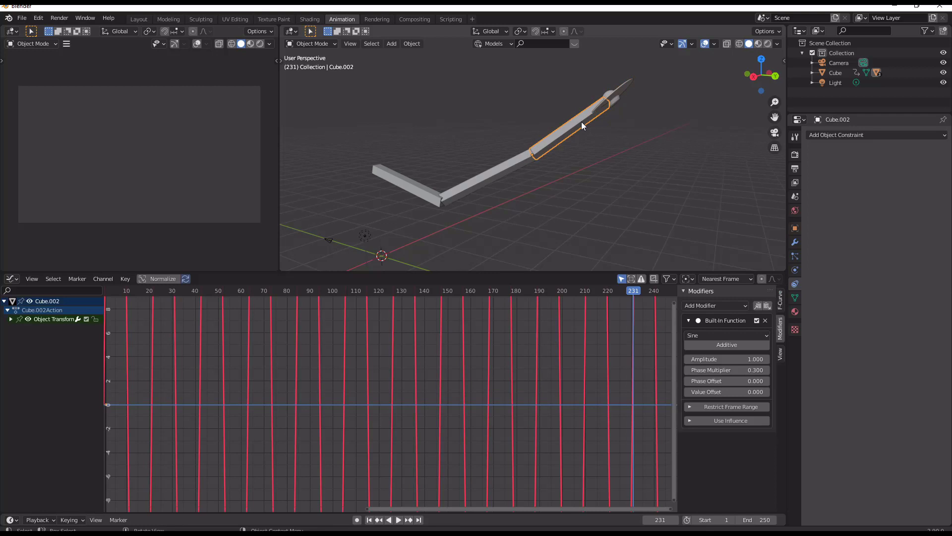
{"action": "left_click", "coordinate": [490, 179], "text": "shift"}
{"action": "left_click", "coordinate": [421, 180], "text": "shift"}
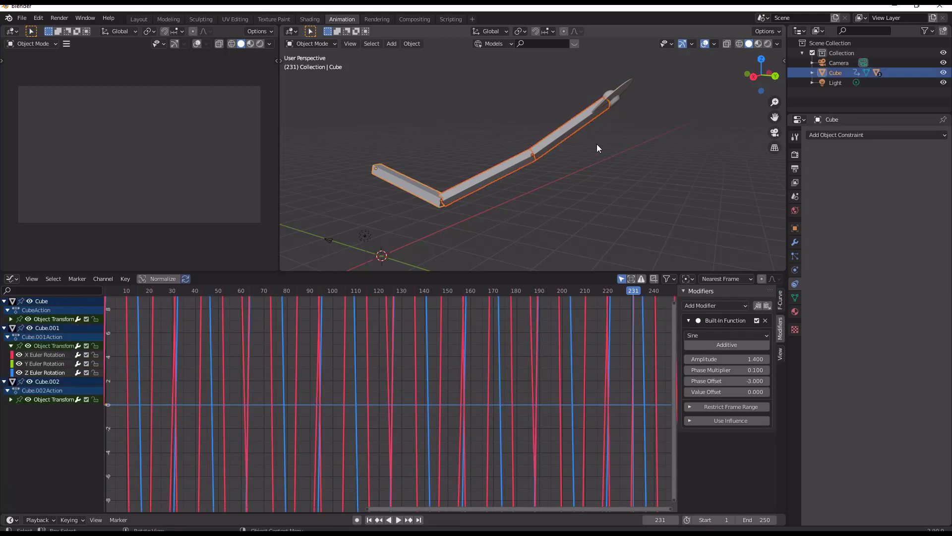
{"action": "left_click", "coordinate": [807, 68]}
{"action": "left_click", "coordinate": [812, 73]}
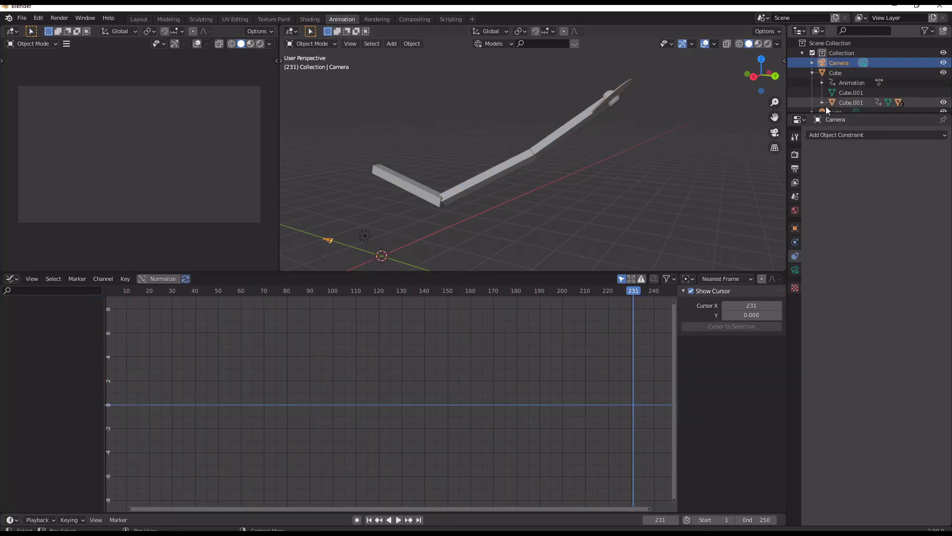
Show render toggles in the Outliner and hide Cube, Cube.001 and Cube.002 from viewport and renders, then play
{"action": "left_click", "coordinate": [928, 32]}
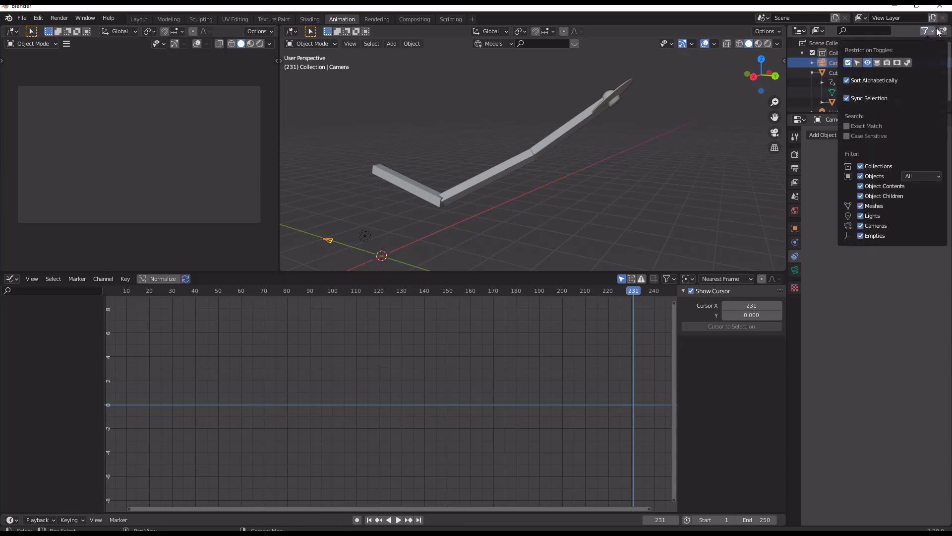
{"action": "left_click", "coordinate": [886, 63]}
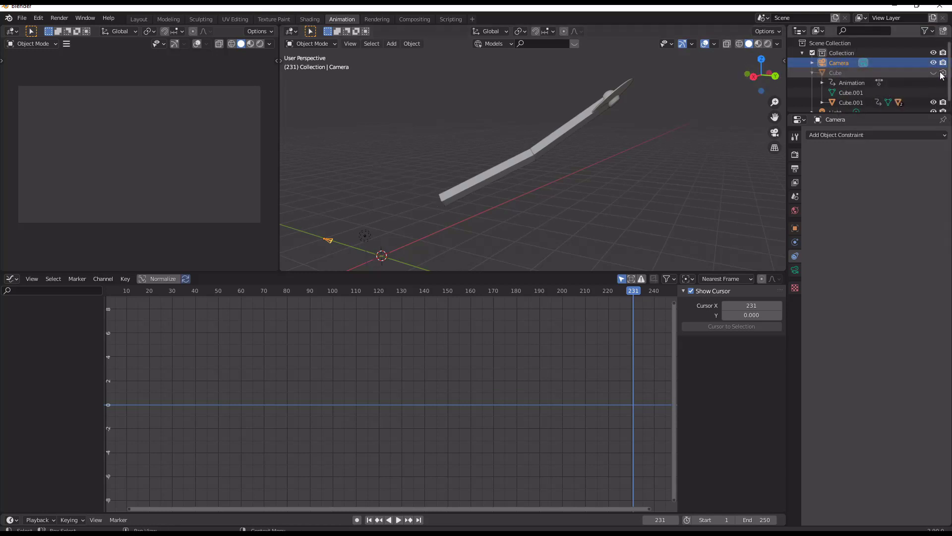
{"action": "left_click", "coordinate": [942, 74]}
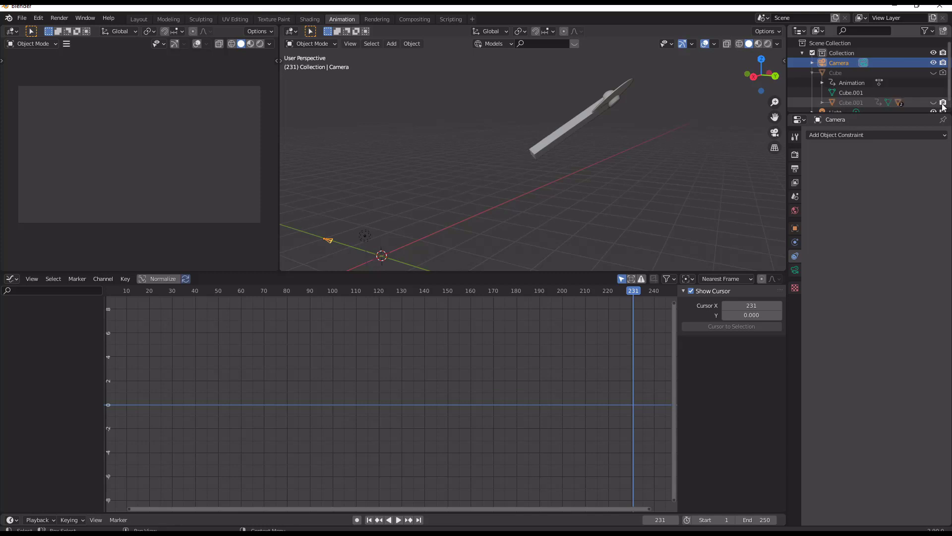
{"action": "scroll", "coordinate": [821, 97], "scroll_direction": "down", "scroll_amount": 1}
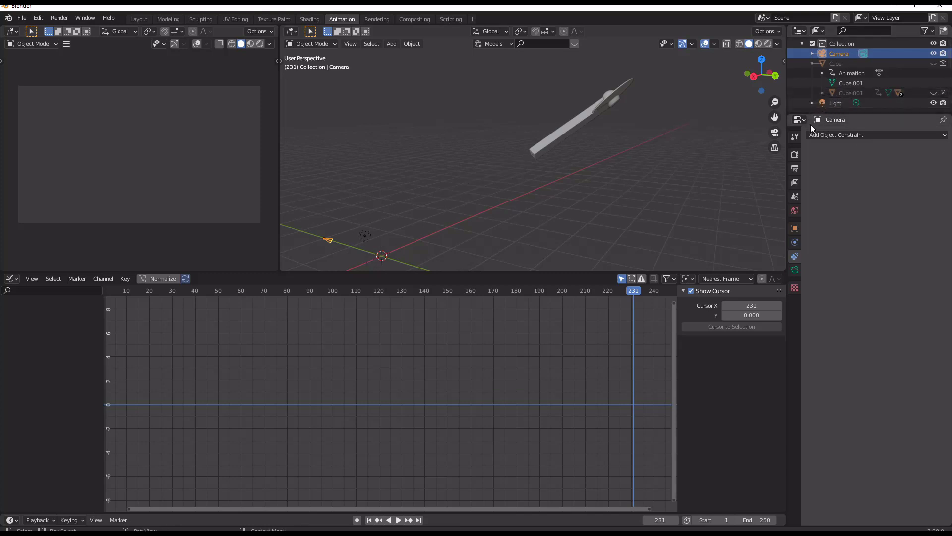
{"action": "left_click", "coordinate": [823, 94]}
{"action": "scroll", "coordinate": [892, 103], "scroll_direction": "down", "scroll_amount": 3}
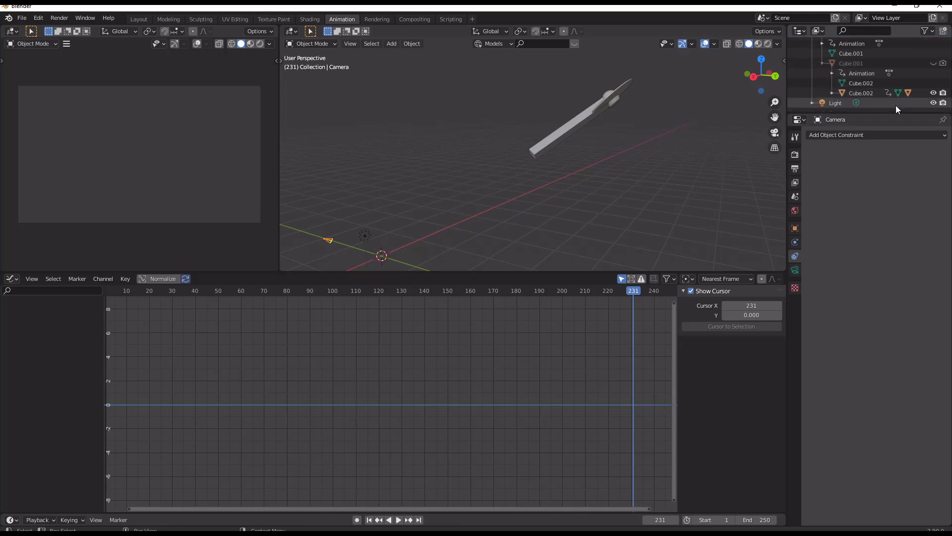
{"action": "left_click", "coordinate": [933, 94]}
{"action": "key", "text": "space"}
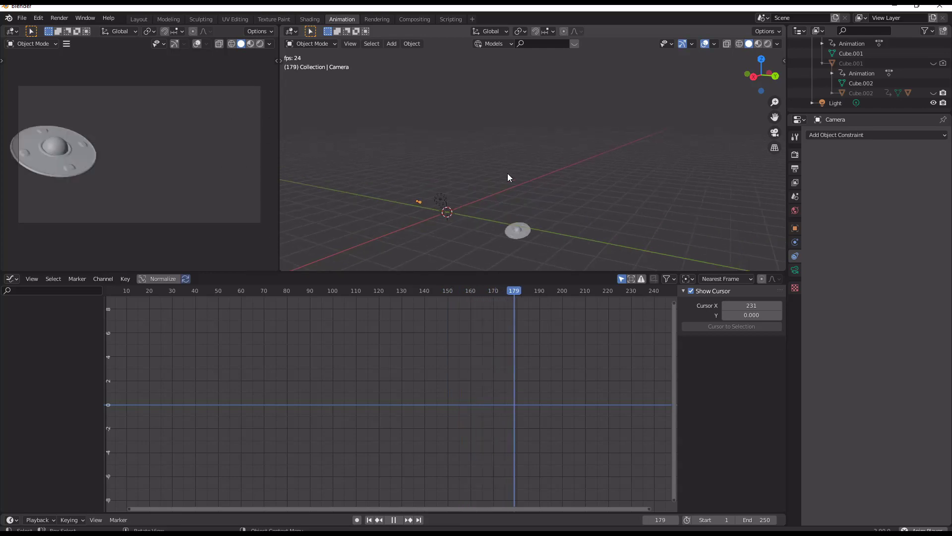
Stop playback and switch the viewport to Rendered shading
{"action": "key", "text": "space"}
{"action": "key", "text": "super"}
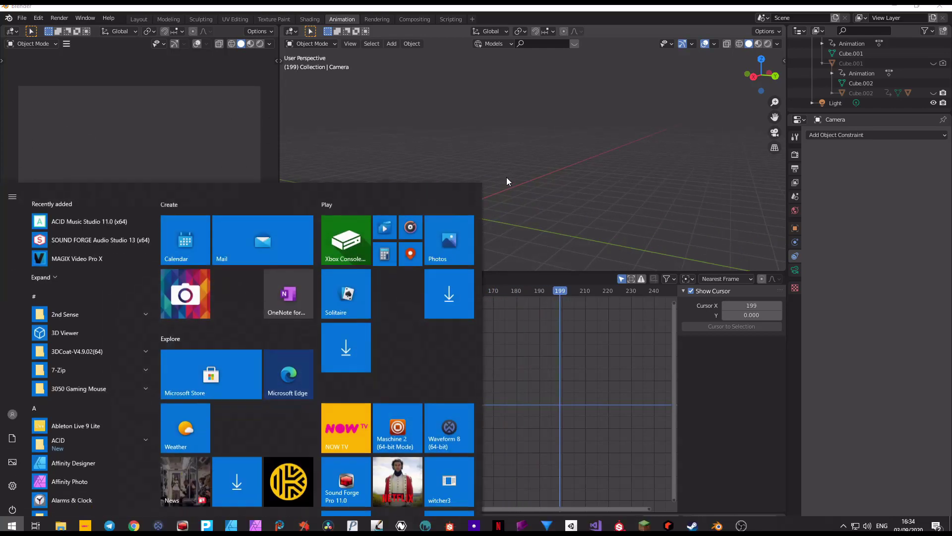
{"action": "type", "text": "p"}
{"action": "key", "text": "Escape"}
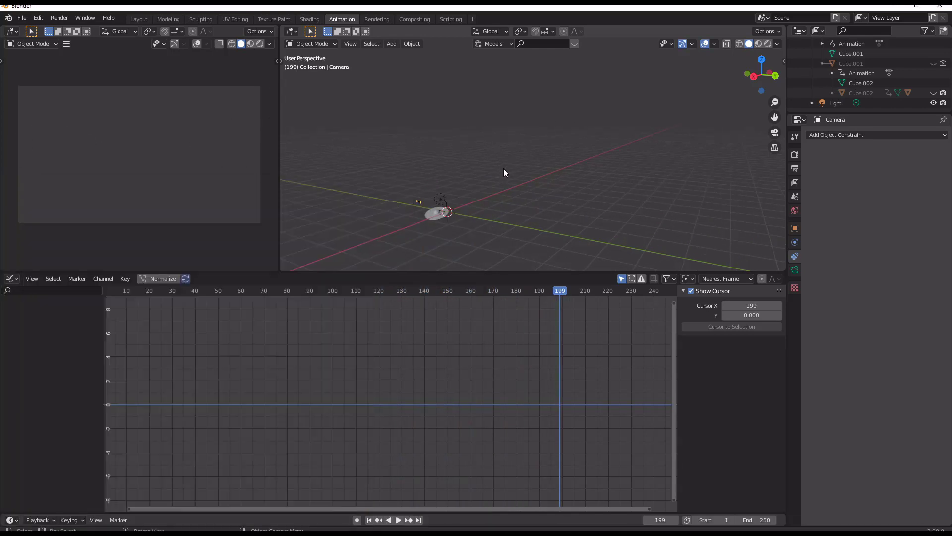
{"action": "key", "text": "z"}
{"action": "left_click", "coordinate": [496, 123]}
Play the animation while orbiting to watch the saucer fly alone, then restart playback
{"action": "middle_click_drag", "start_coordinate": [521, 158], "coordinate": [582, 157]}
{"action": "key", "text": "space"}
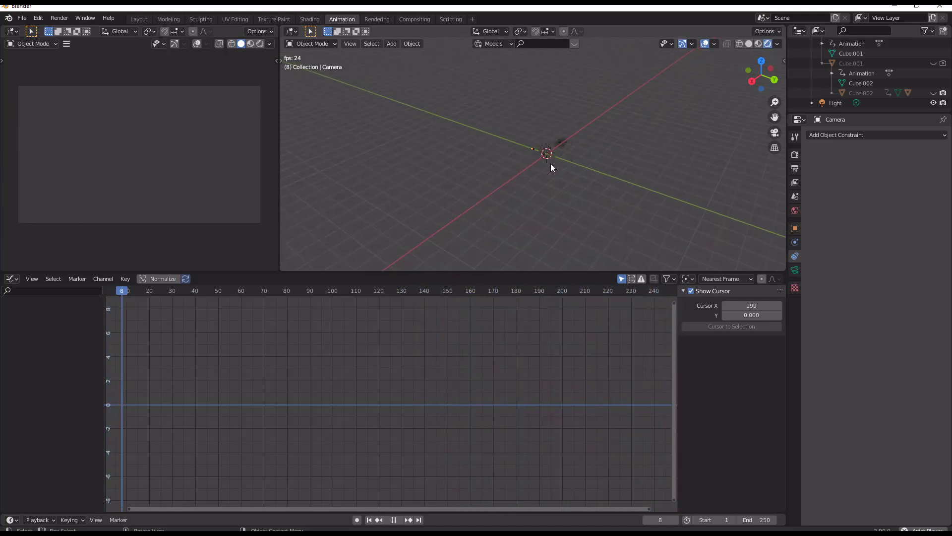
{"action": "middle_click_drag", "start_coordinate": [554, 165], "coordinate": [459, 155]}
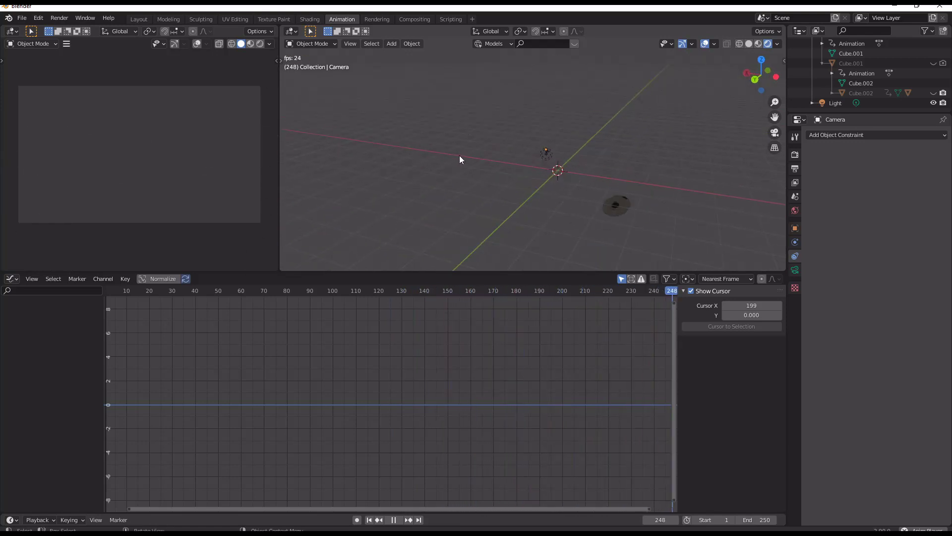
{"action": "key", "text": "space"}
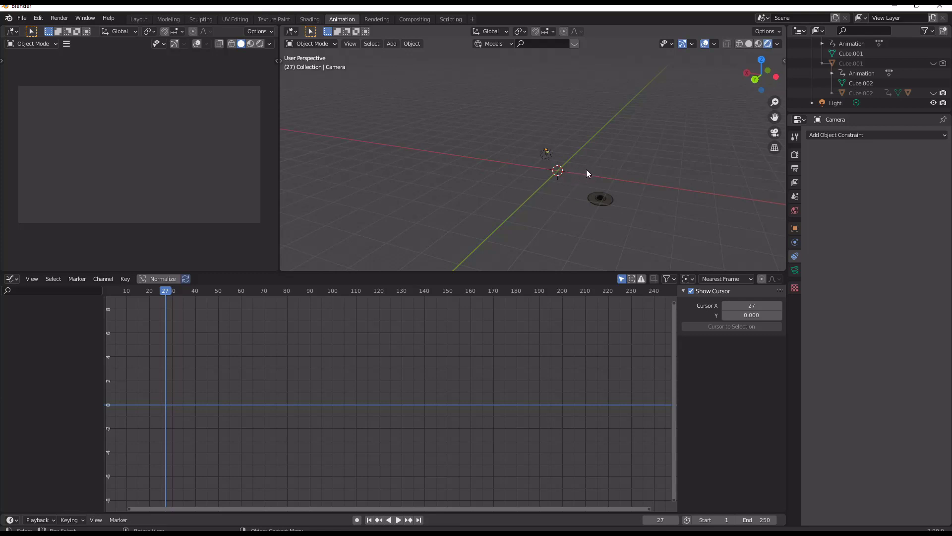
{"action": "key", "text": "space"}
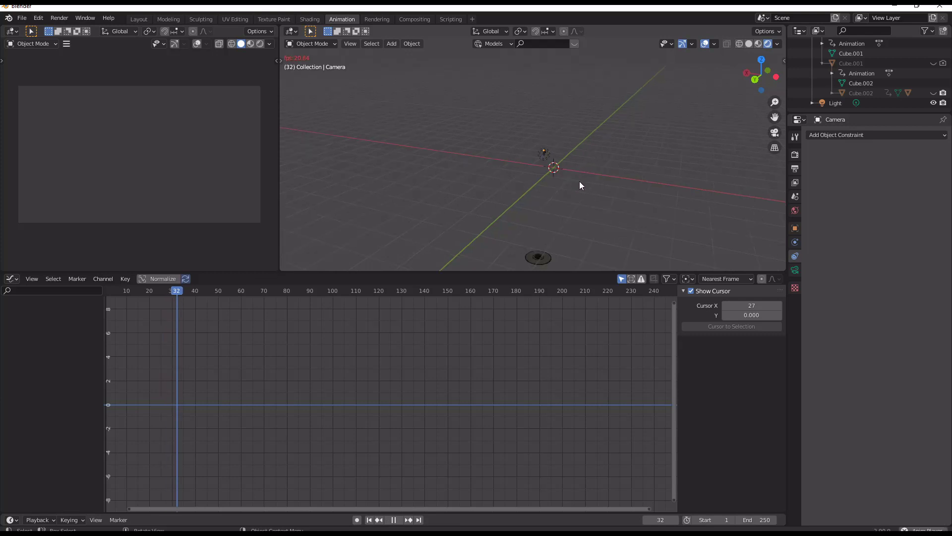